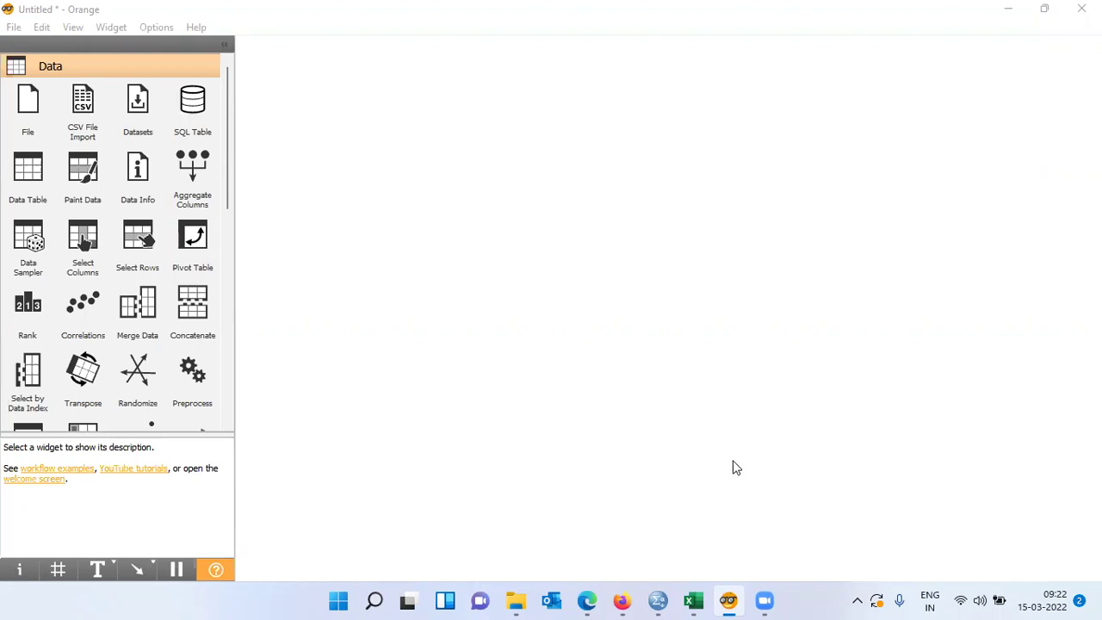
Switch to the drug1n (1) workbook in Excel and review the column headers from Age through Drug
mouse_move(695, 601)
left_click(659, 544)
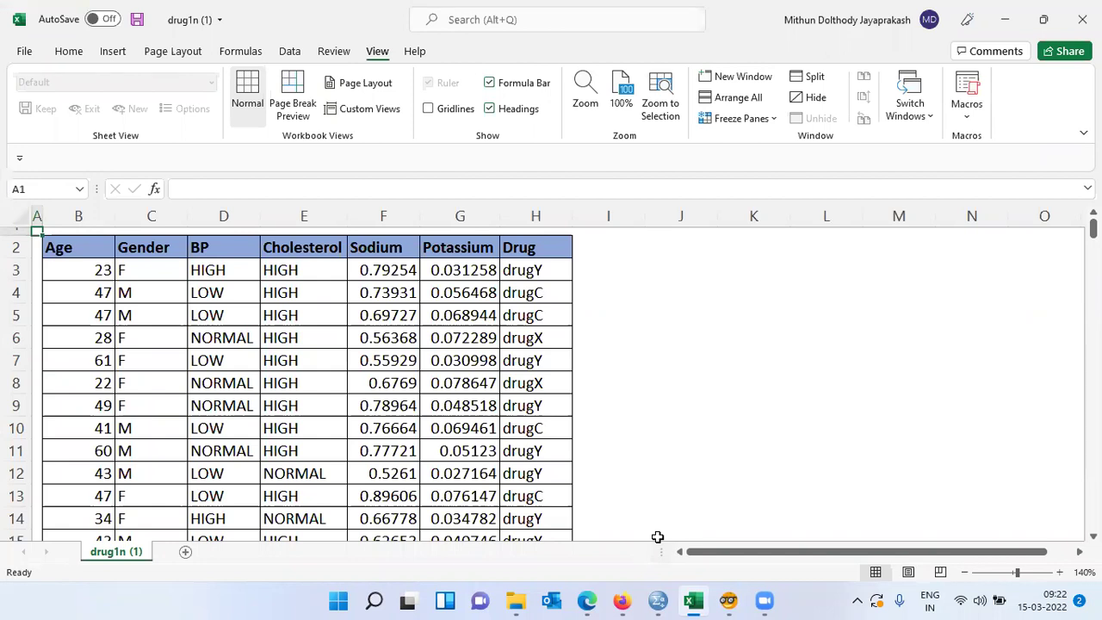
key("Down")
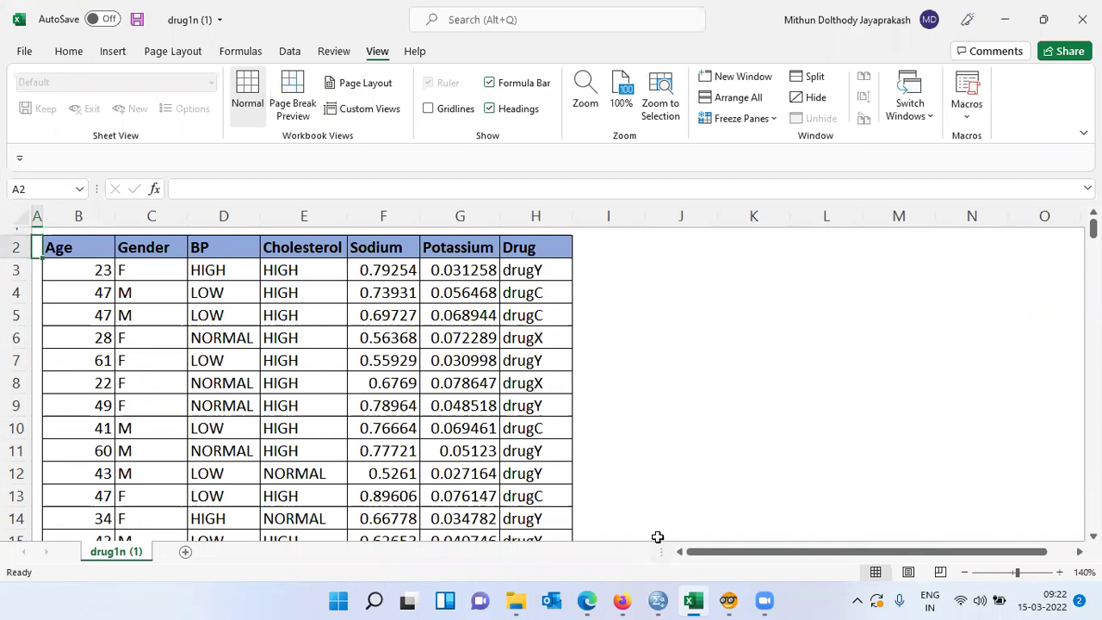
key("Right")
key("Right")
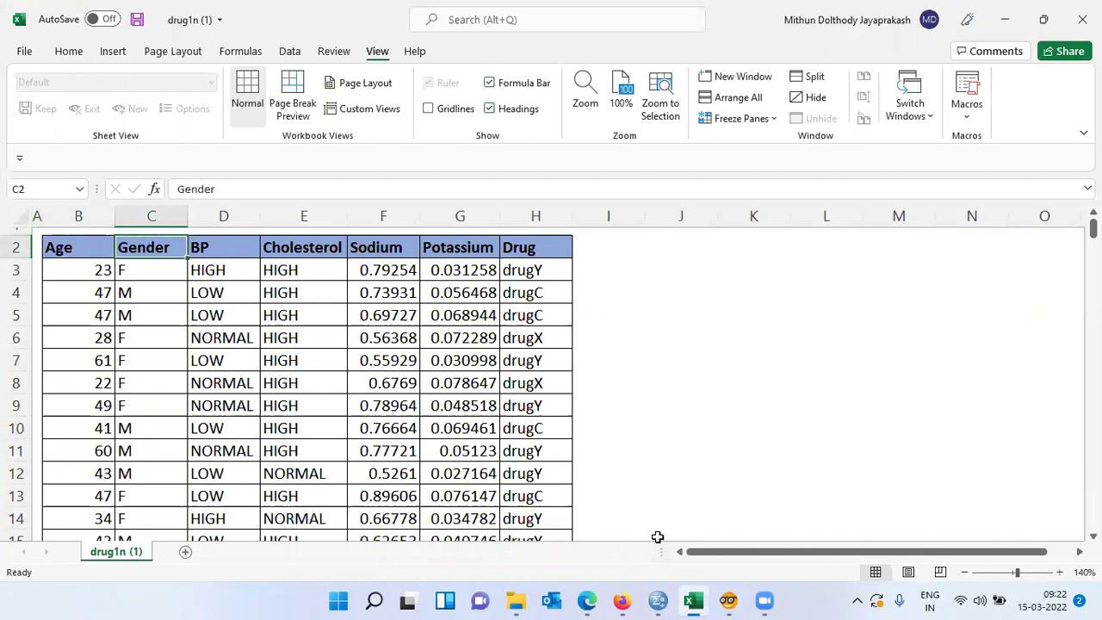
key("Right")
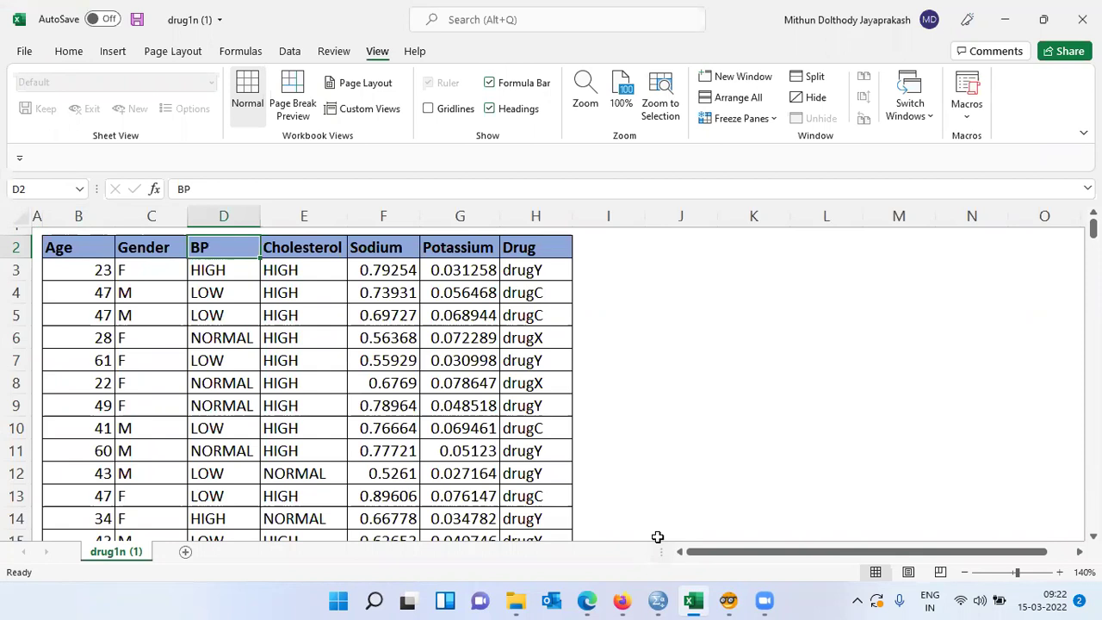
key("Right")
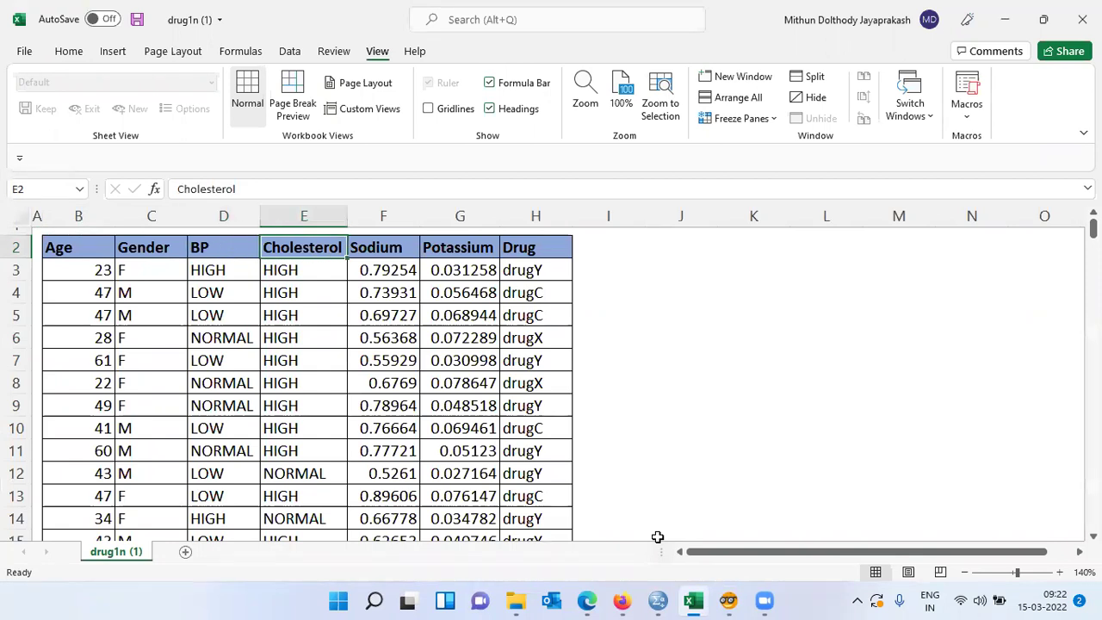
key("Right")
key("Right")
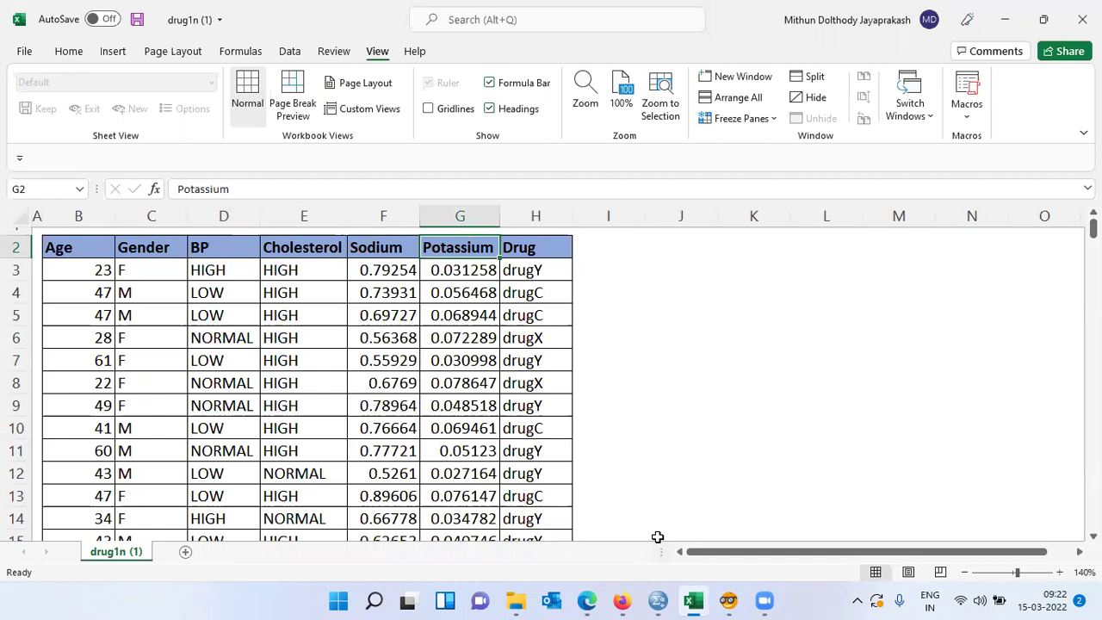
key("Right")
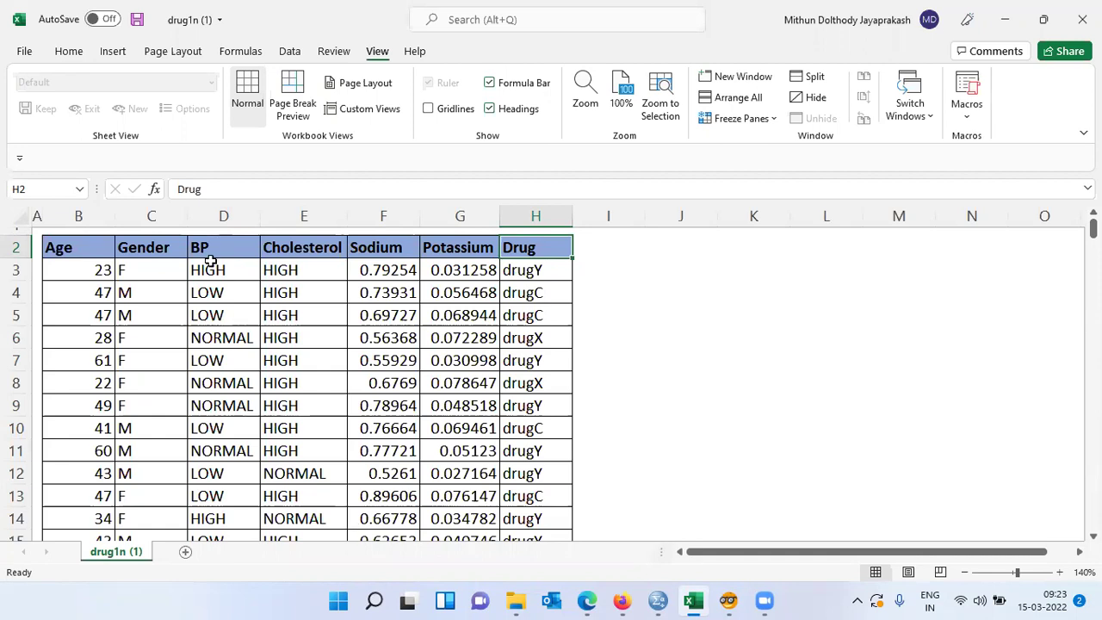
Highlight the categorical columns Gender, BP, Cholesterol and Drug together in the worksheet
left_click(165, 212)
left_click_drag(165, 212, 301, 217)
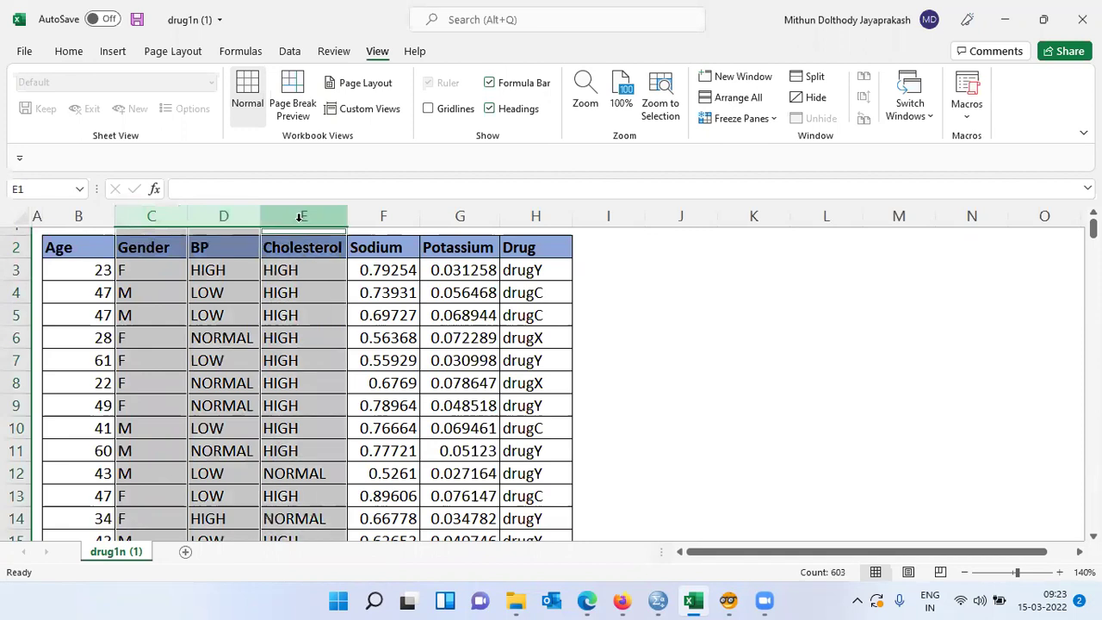
left_click(534, 214, "ctrl")
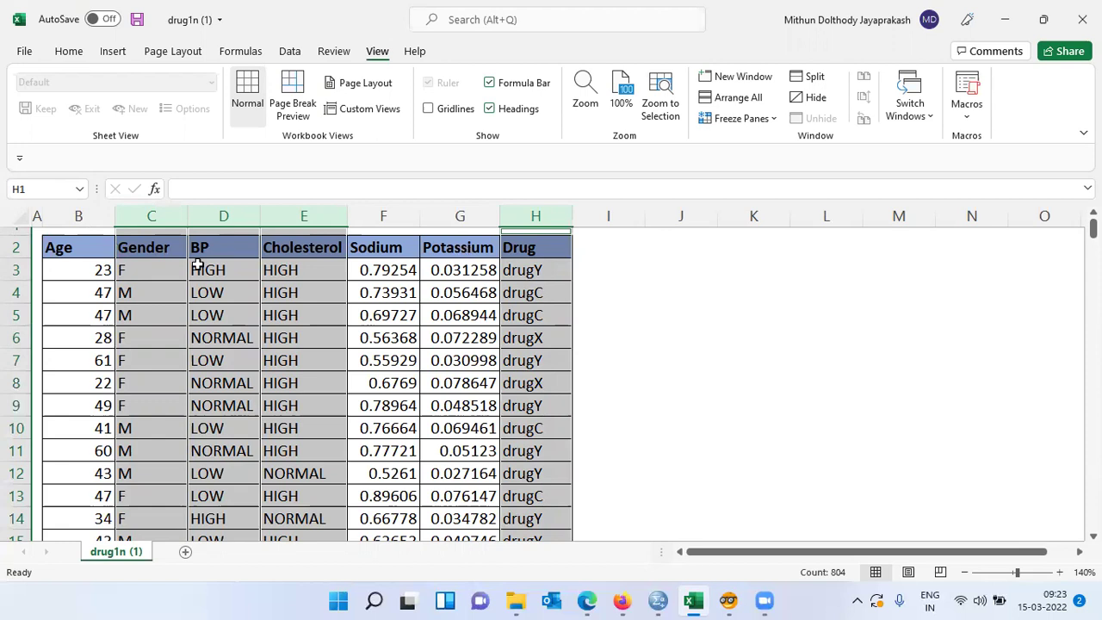
Check where the records end in the Age column and return to its header
left_click(103, 272)
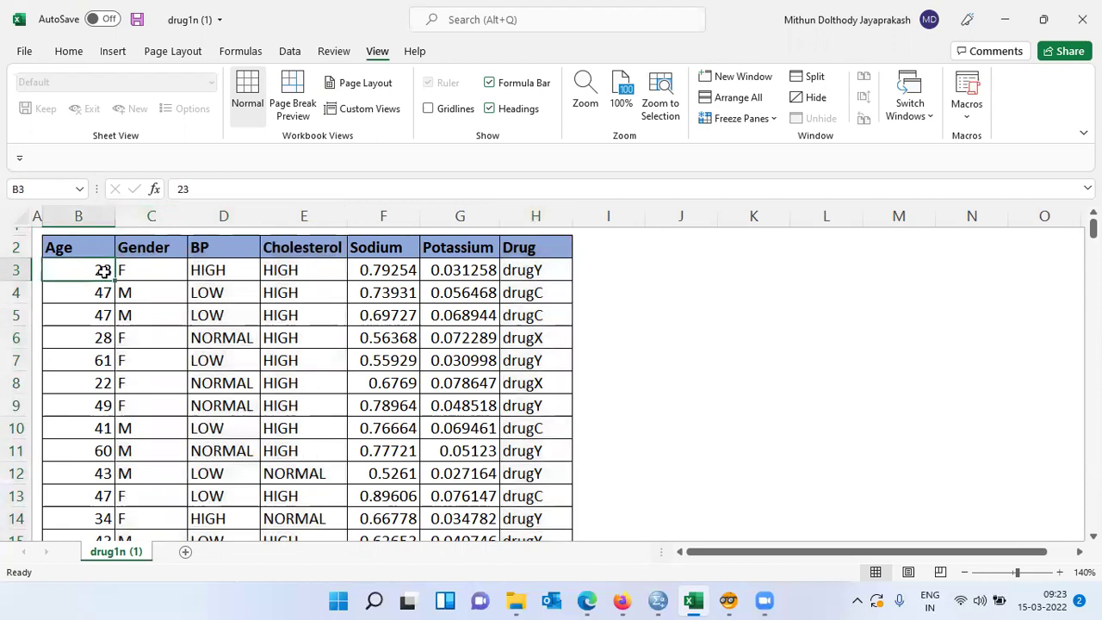
key("ctrl+Down")
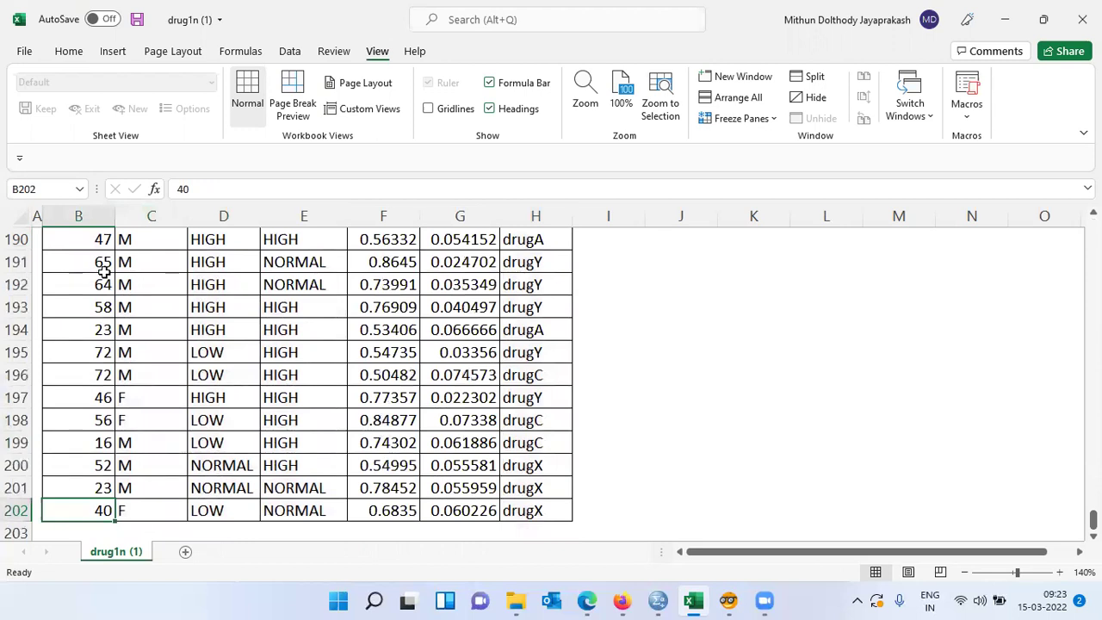
key("ctrl+Up")
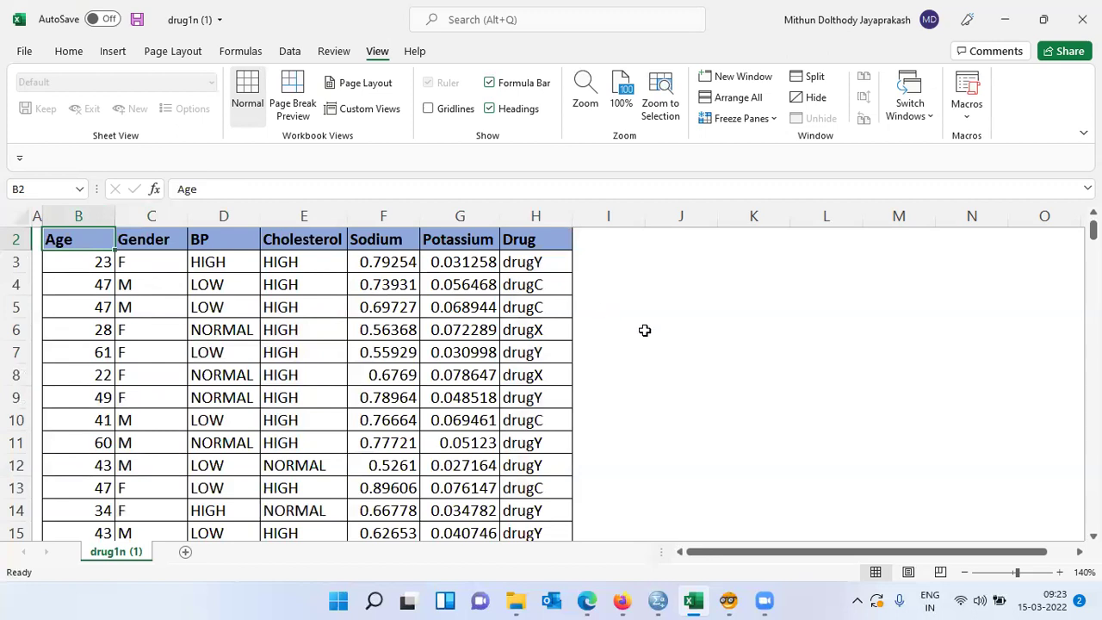
Switch to Orange and place a File widget on the empty canvas
mouse_move(729, 600)
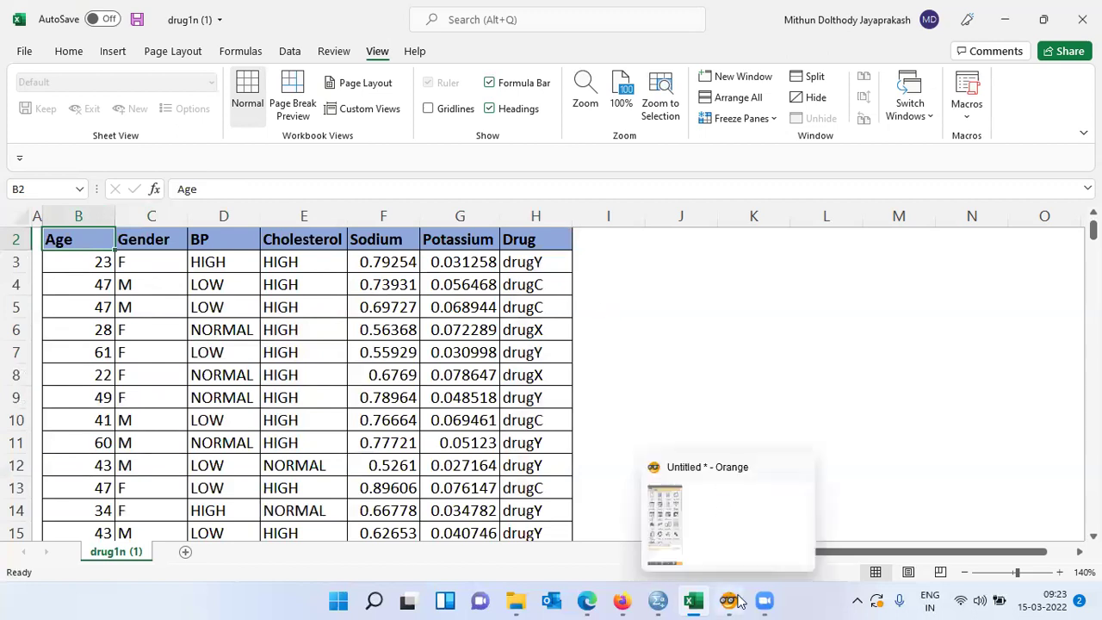
left_click(720, 507)
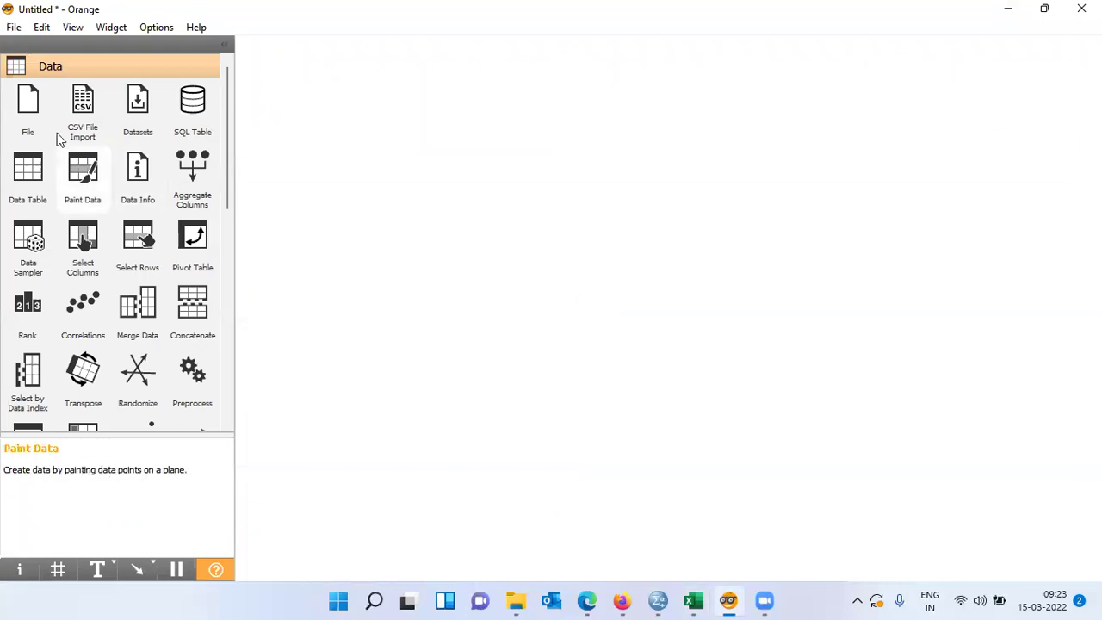
left_click_drag(33, 108, 351, 163)
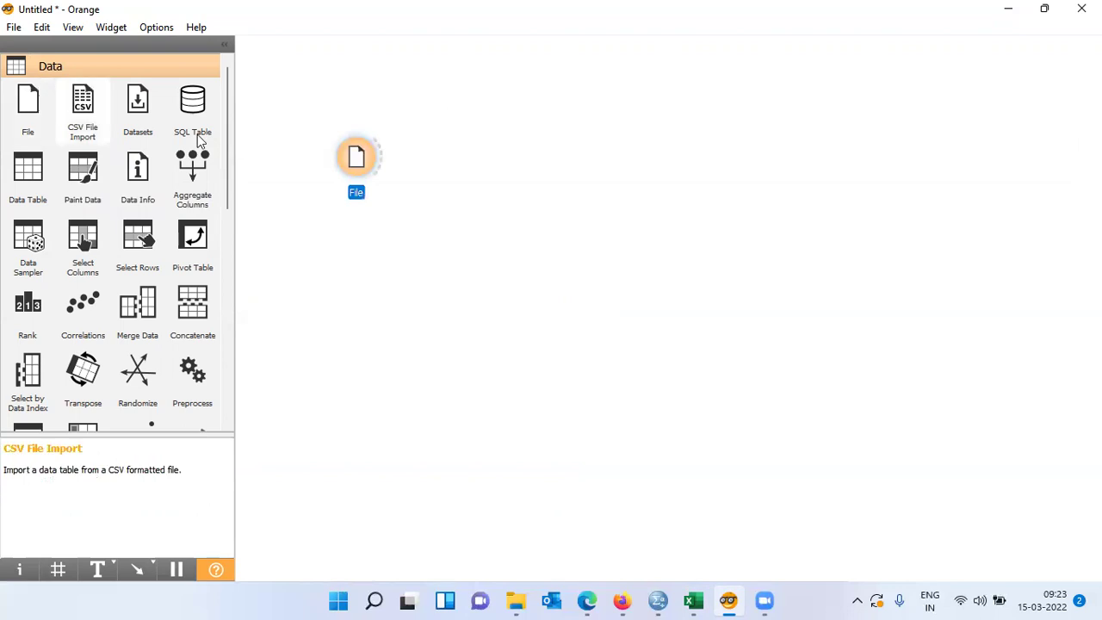
Load drug1n (1) from the R sample files folder into the File widget and reload the data
double_click(356, 159)
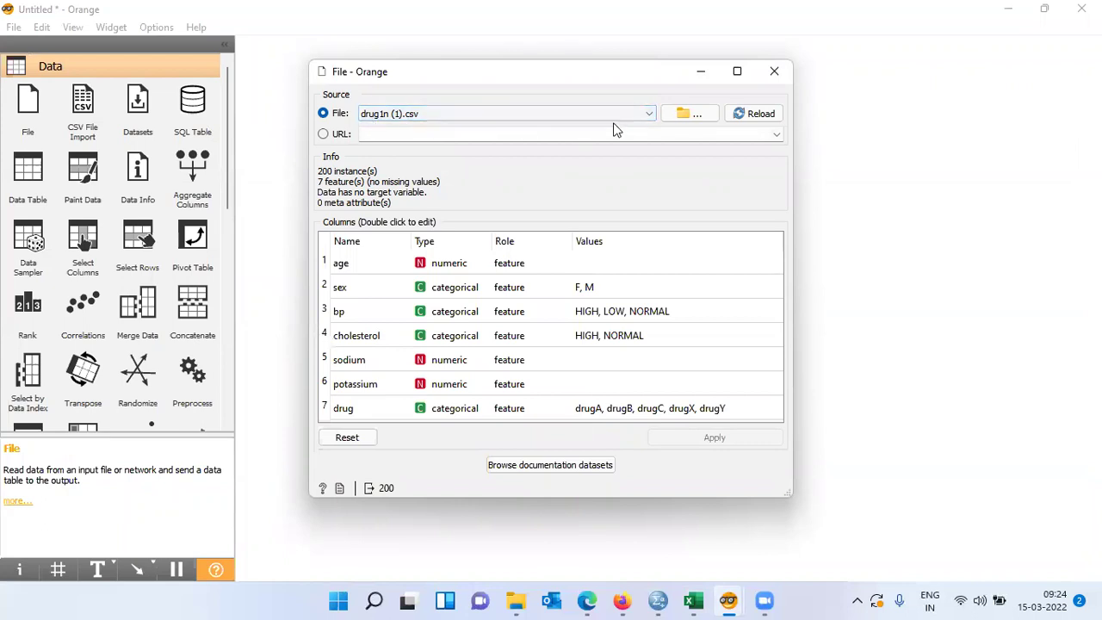
left_click(689, 114)
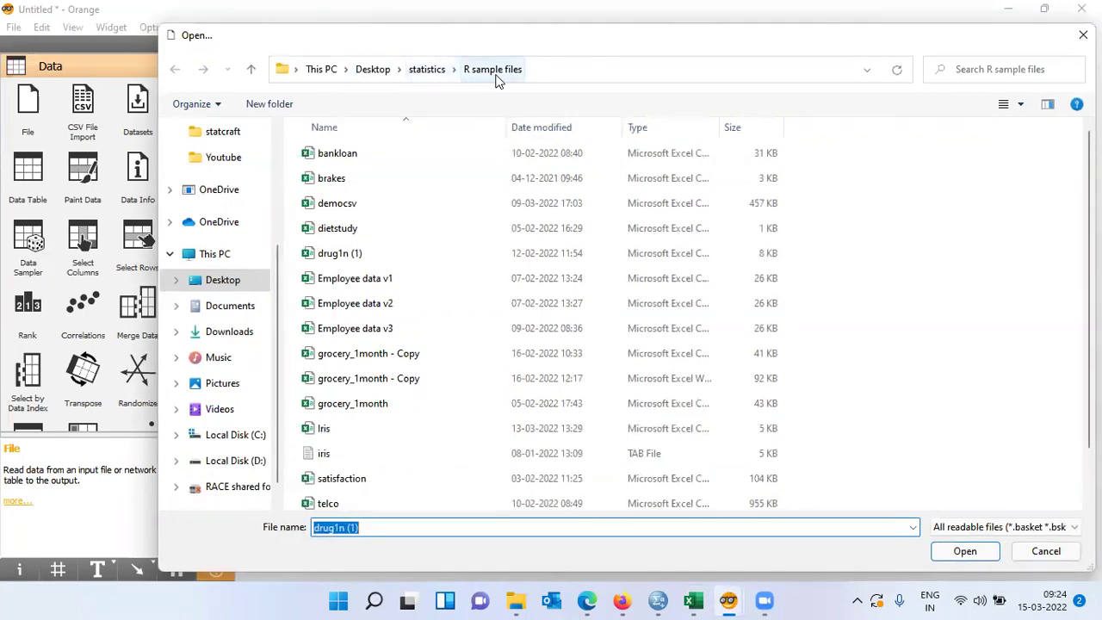
left_click(348, 258)
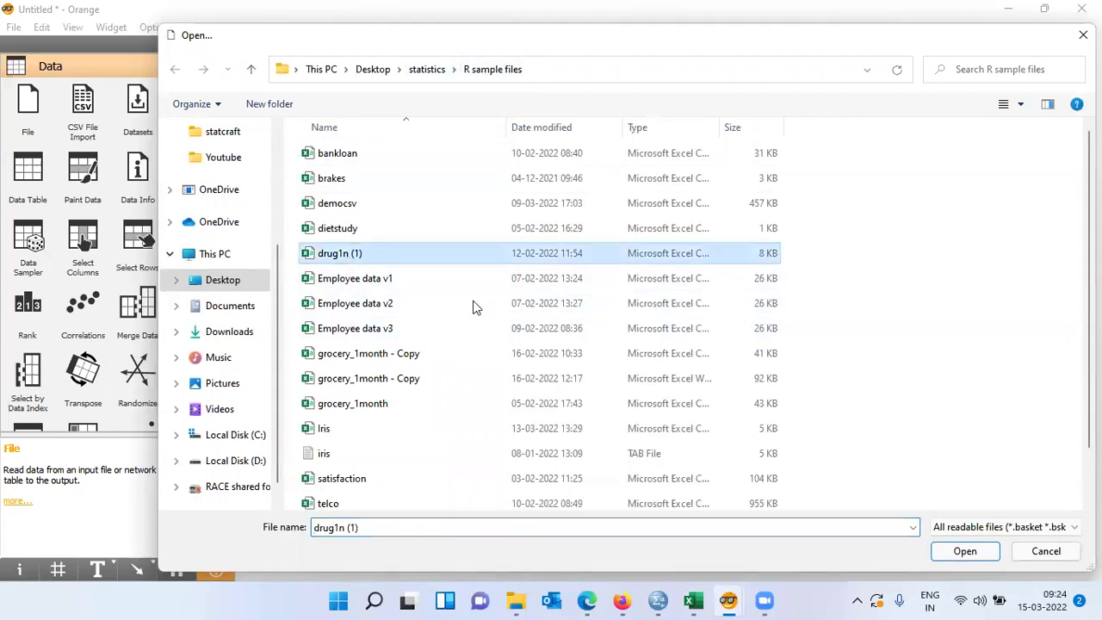
left_click(957, 551)
left_click(774, 120)
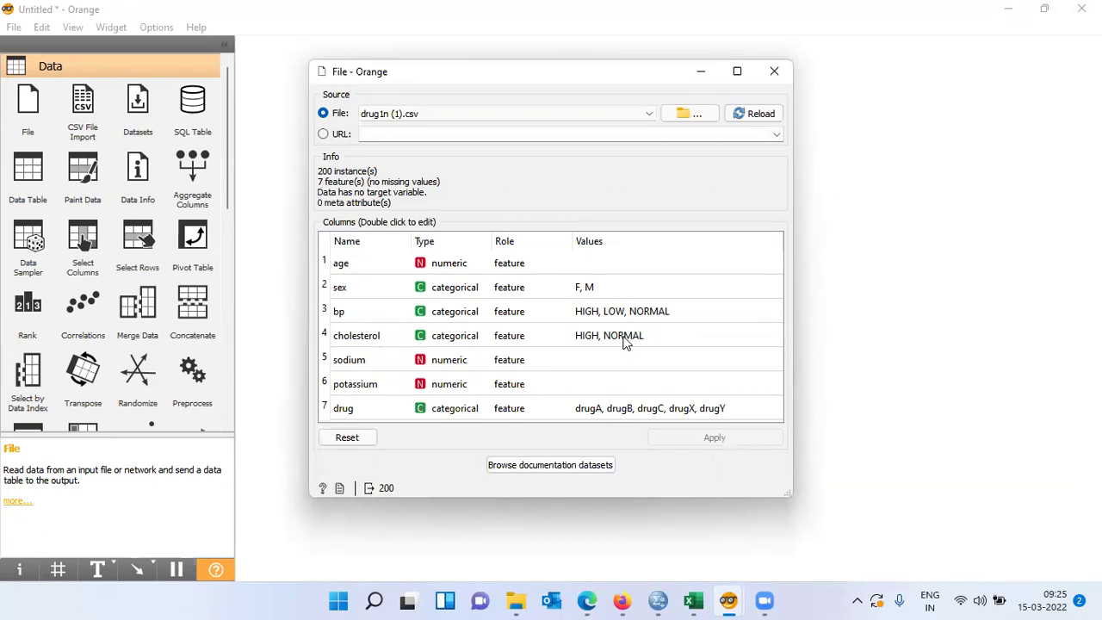
Set the role of the drug column to target, apply the change and close the File widget's window
double_click(368, 410)
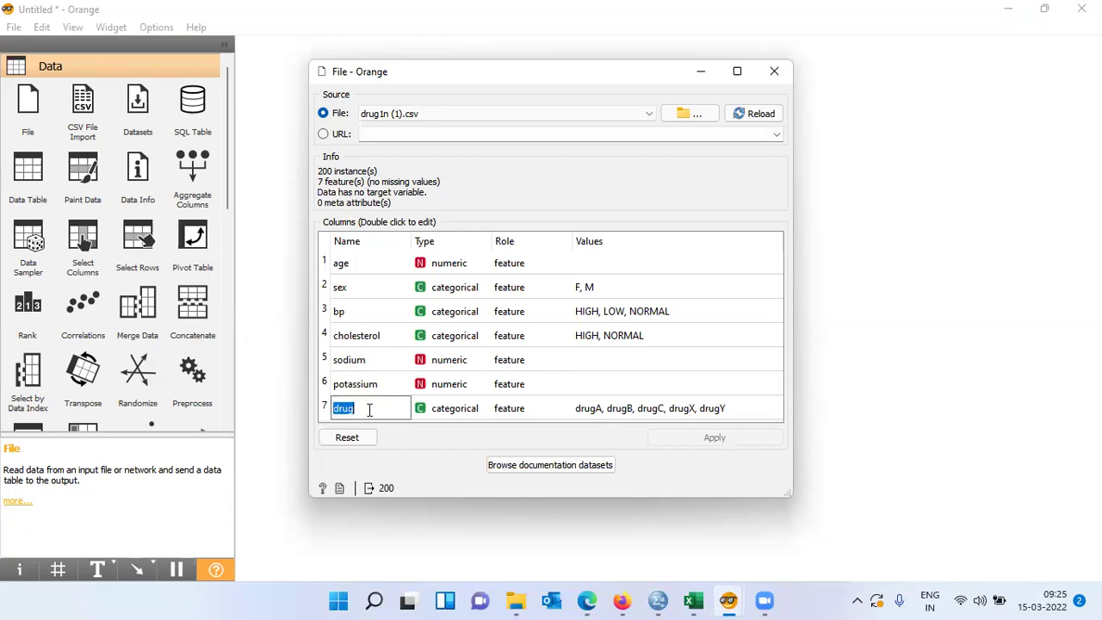
left_click(535, 415)
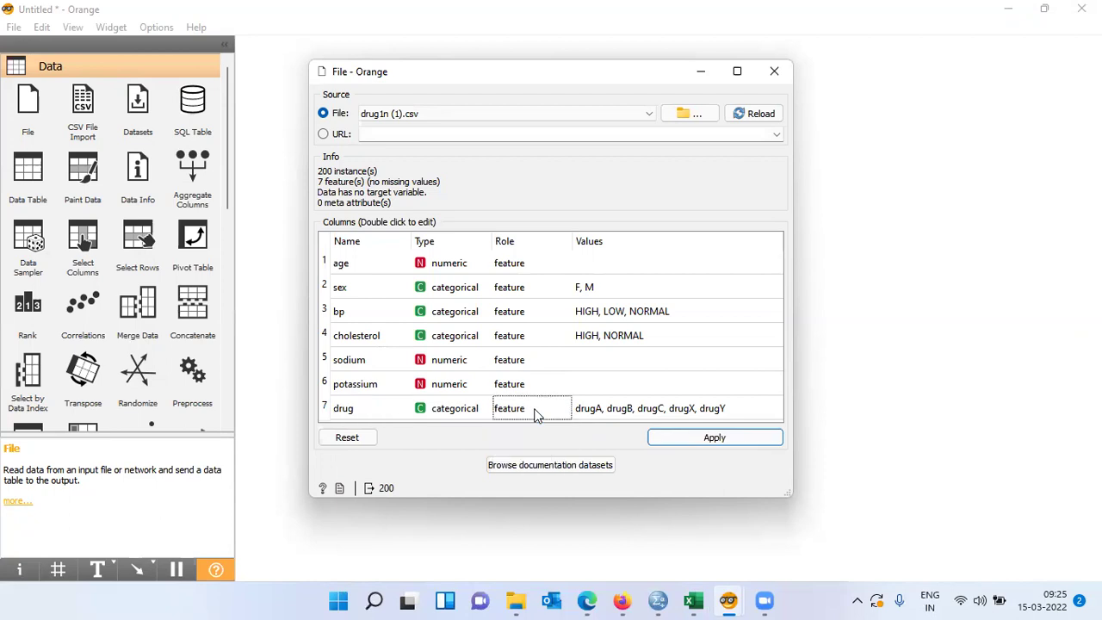
double_click(533, 413)
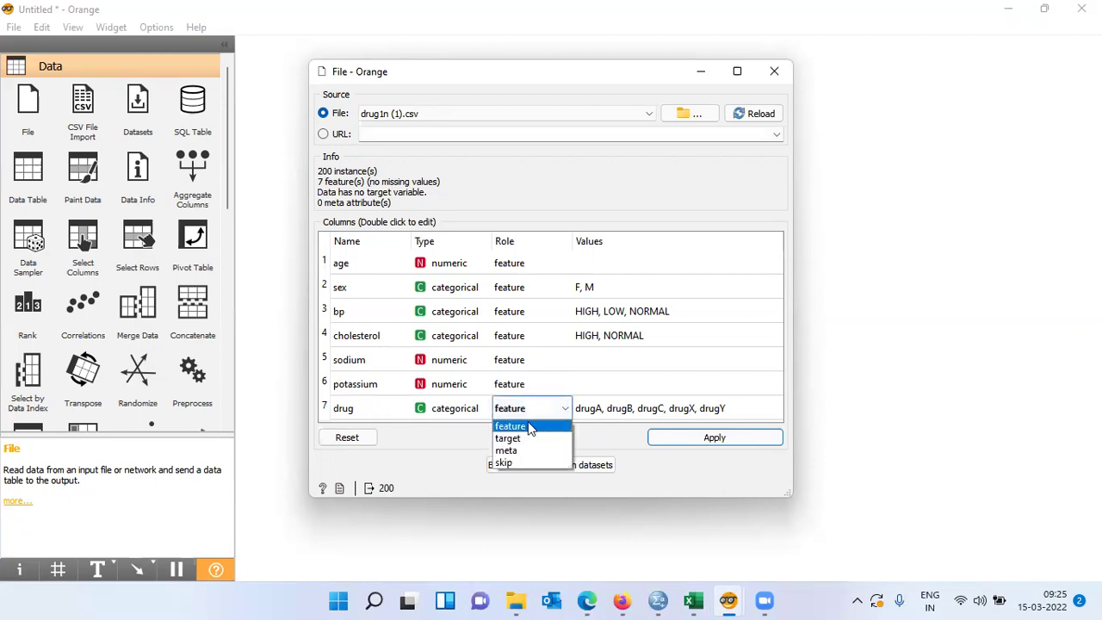
left_click(520, 440)
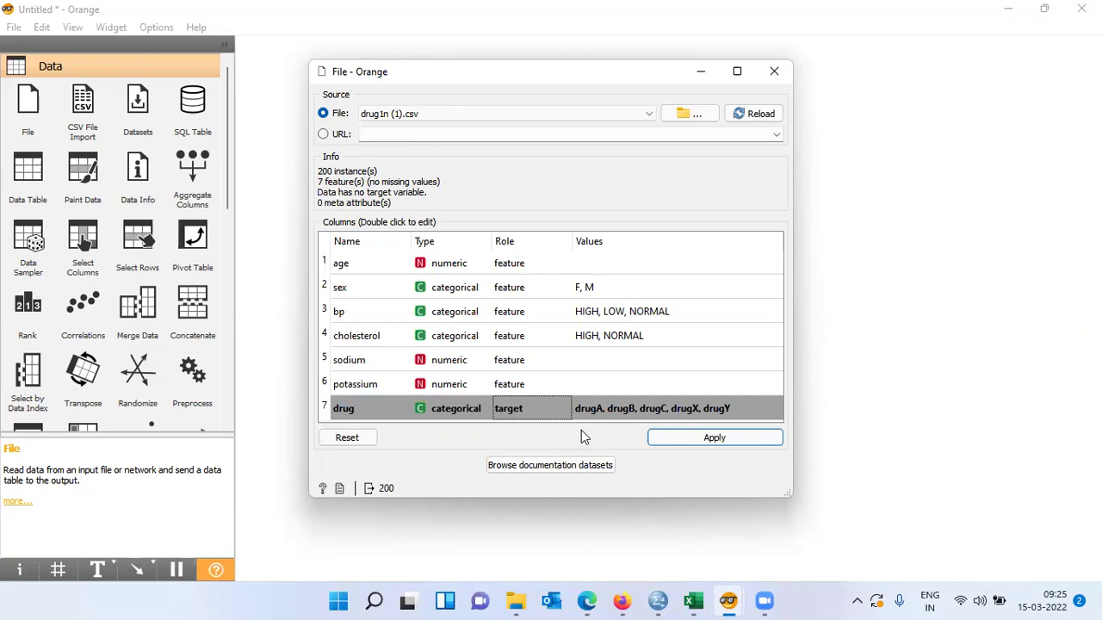
left_click(731, 434)
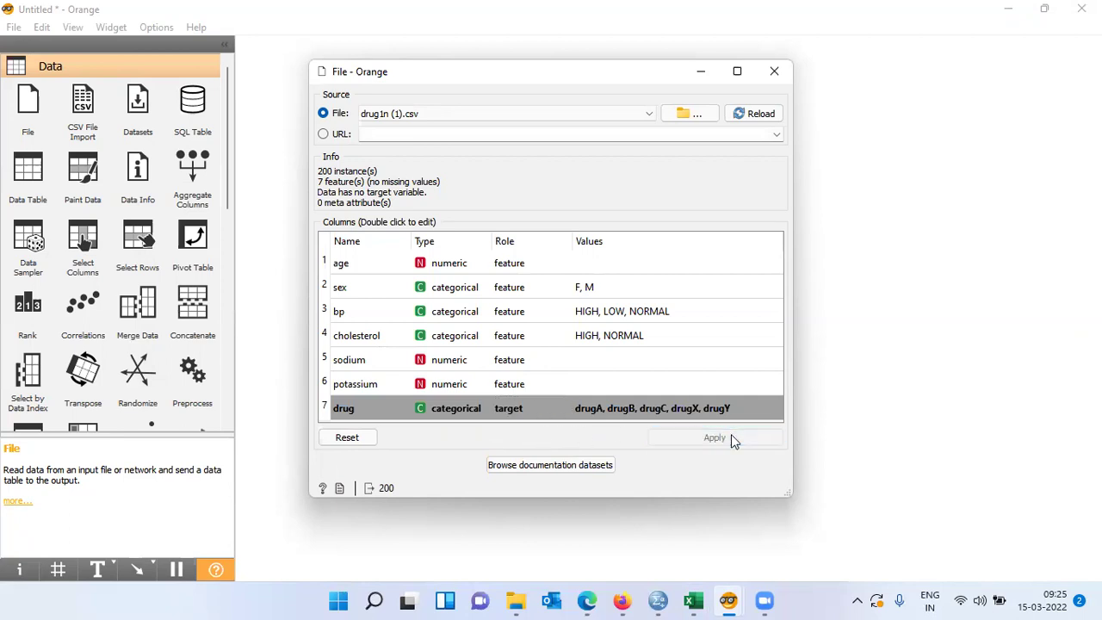
left_click(773, 72)
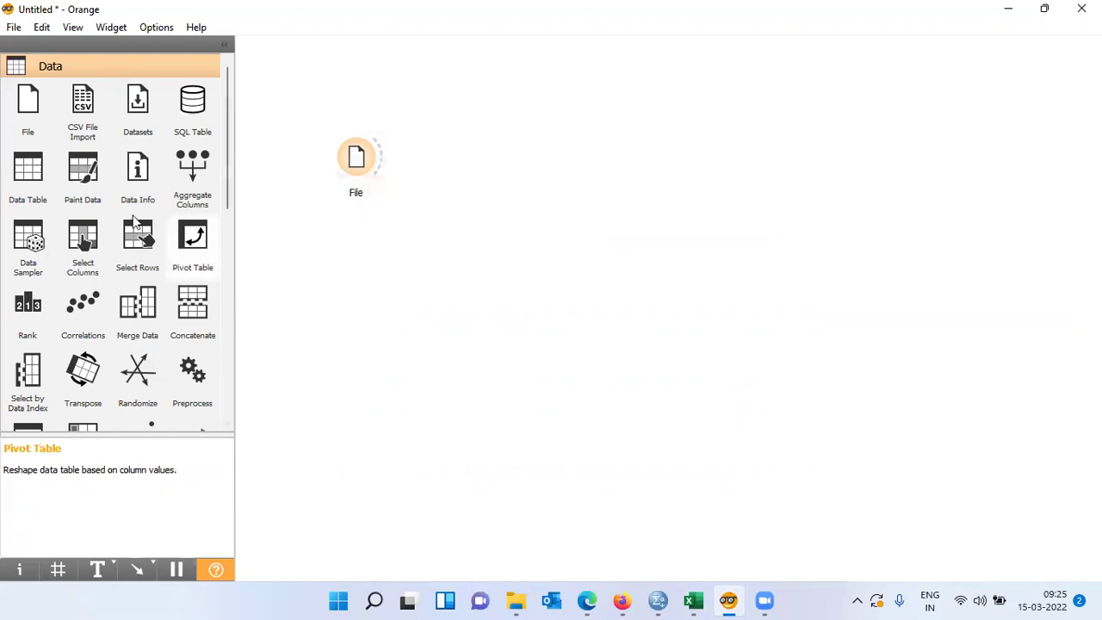
Add a Data Table widget connected to the File widget's output and open it
left_click(34, 179)
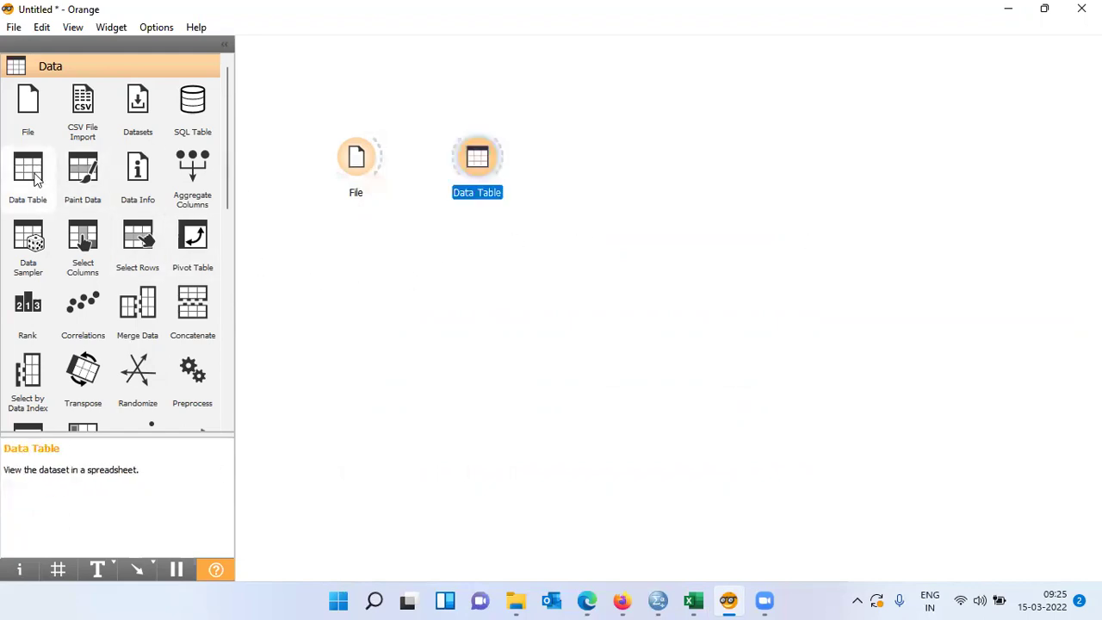
left_click_drag(382, 166, 460, 164)
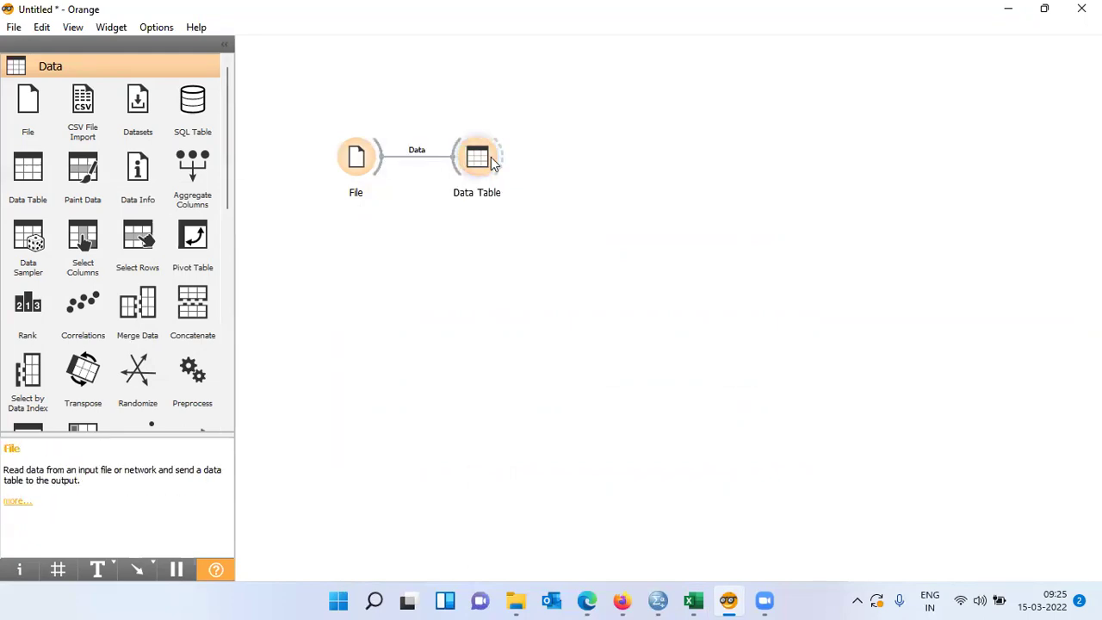
left_click(494, 164)
double_click(494, 164)
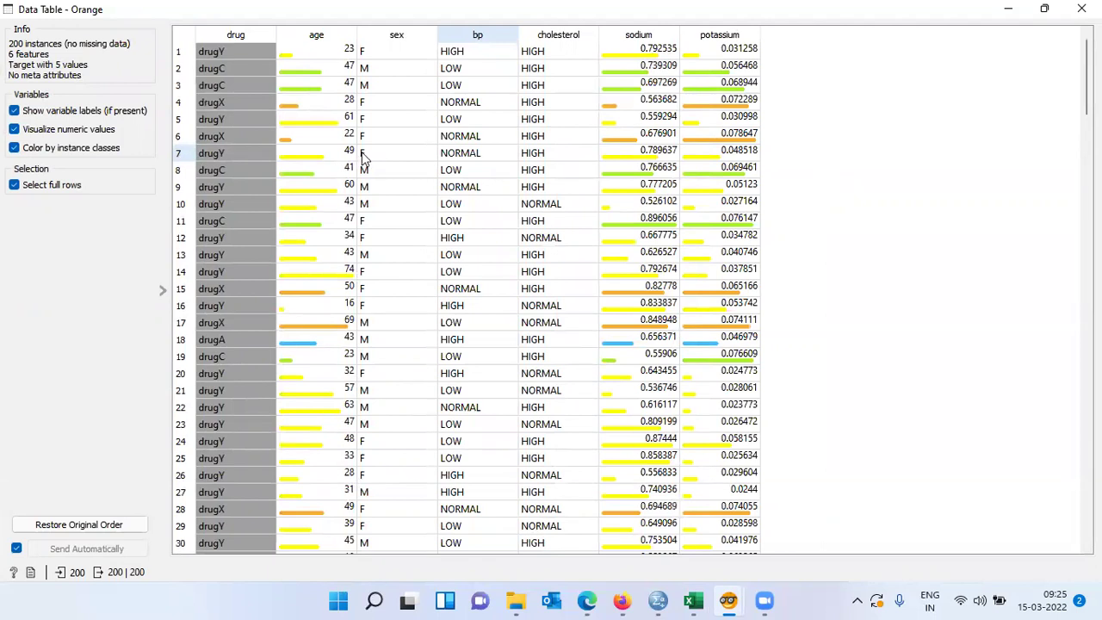
Turn off numeric value visualization and coloring by instance classes in the data table, and turn both back on
left_click(16, 131)
left_click(16, 149)
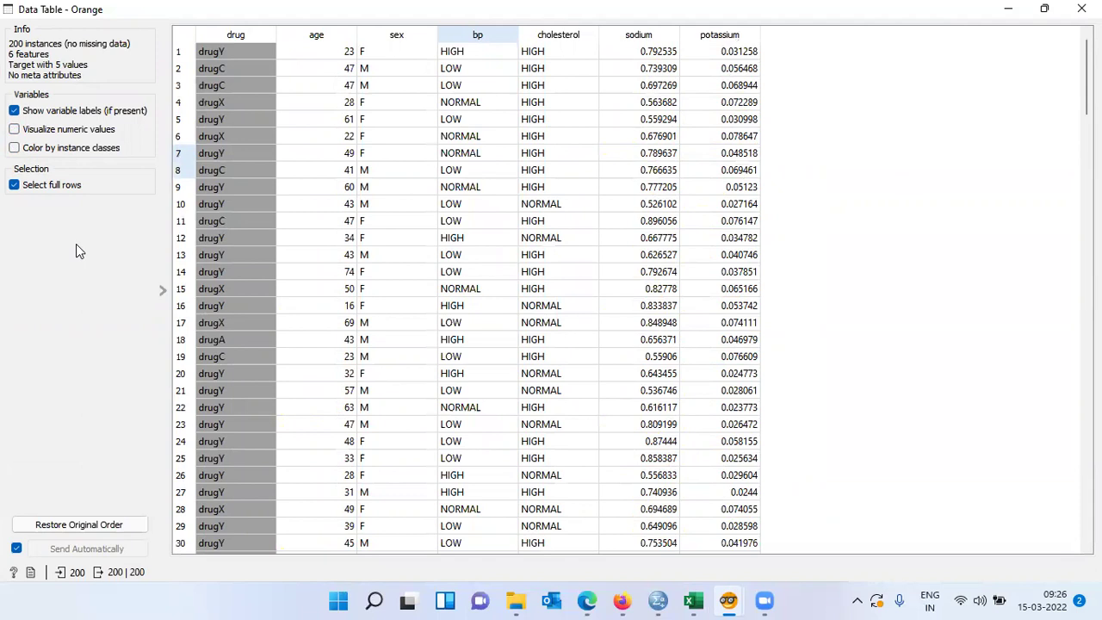
left_click(14, 133)
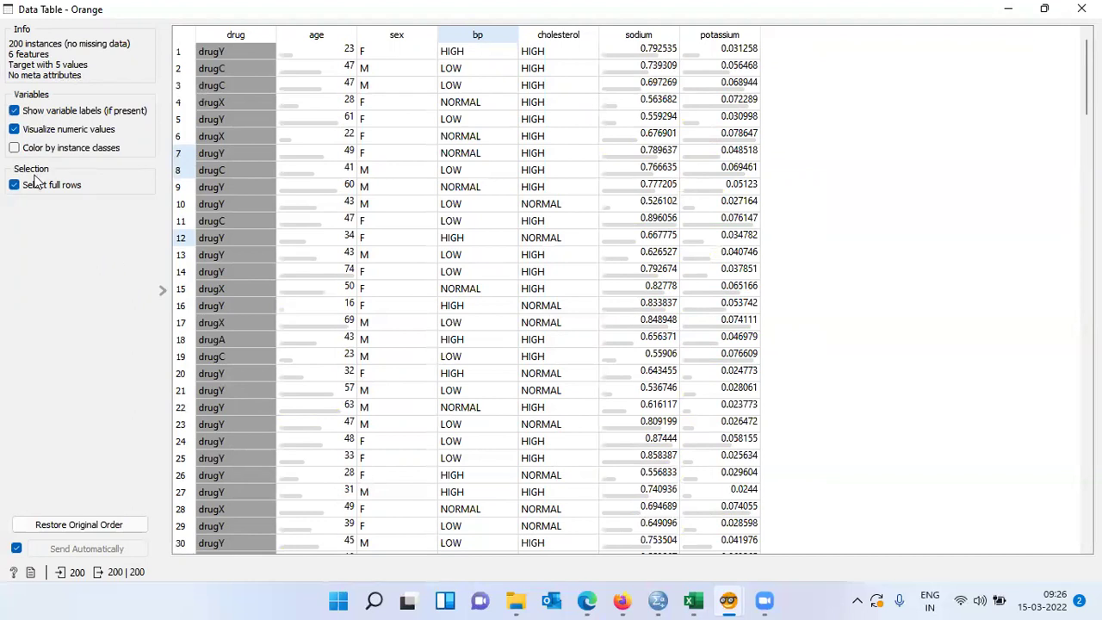
left_click(15, 149)
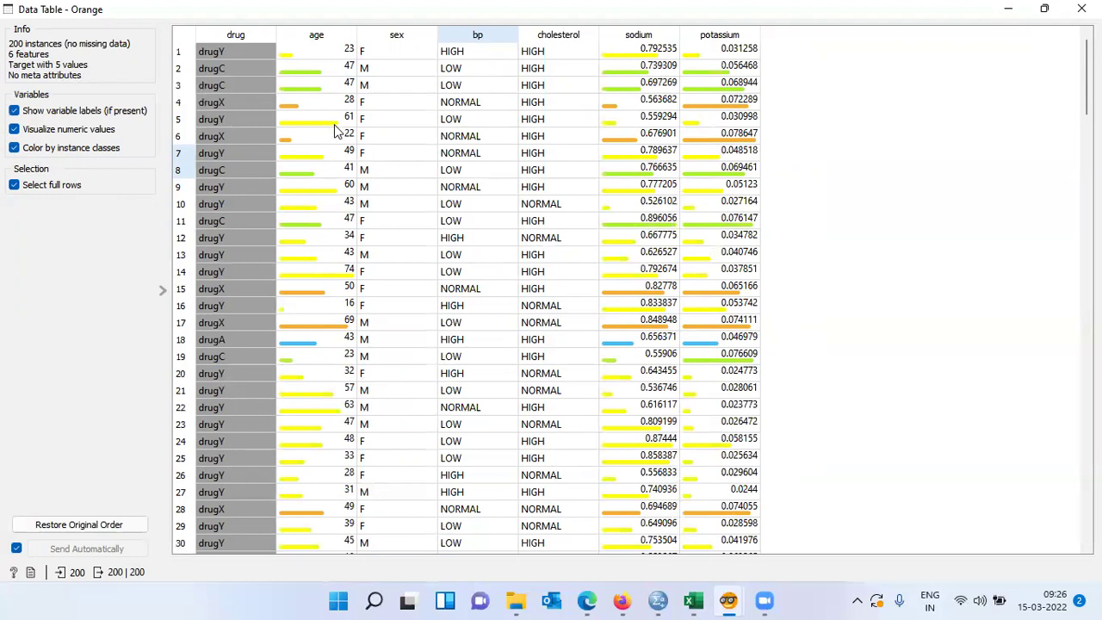
Select rows 1, 14, 18 and 8 in turn to compare their age bars and drug class colors
left_click(308, 57)
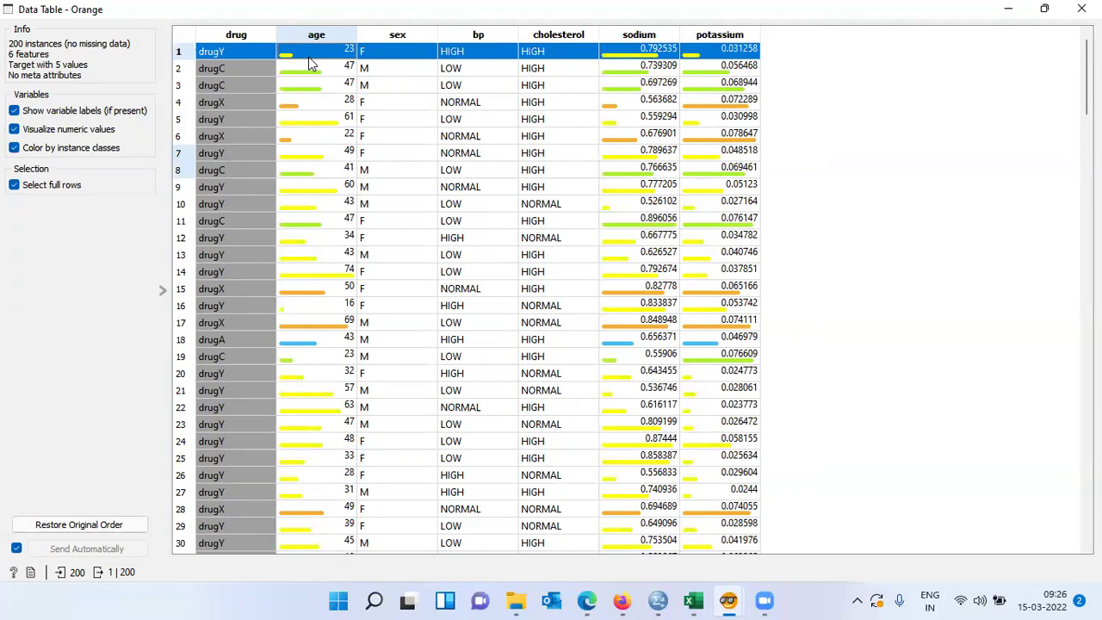
left_click(311, 273)
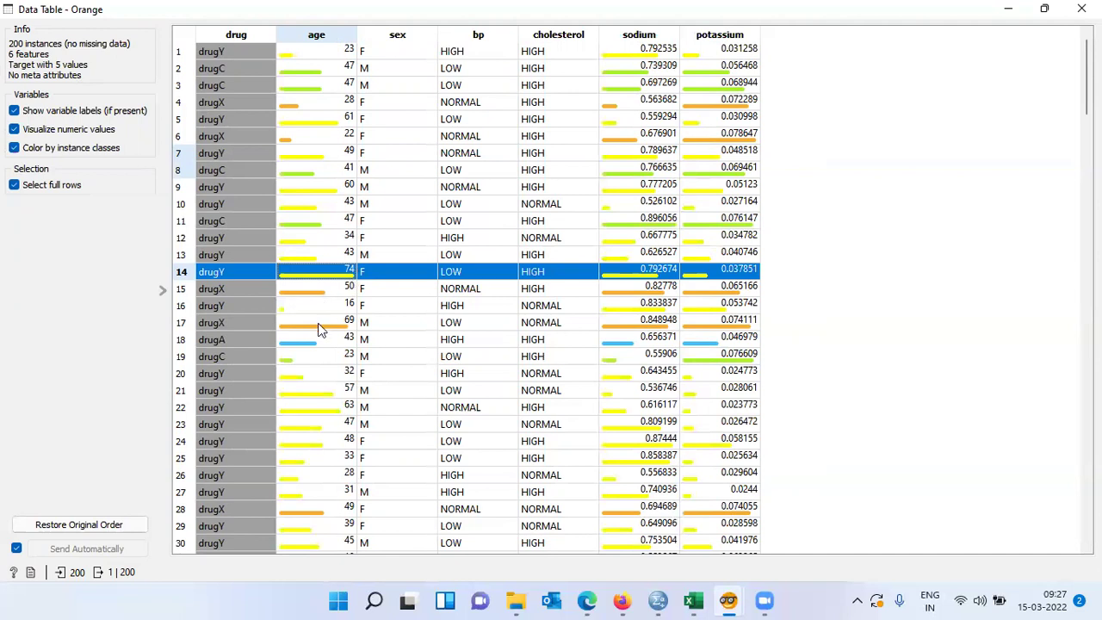
left_click(316, 345)
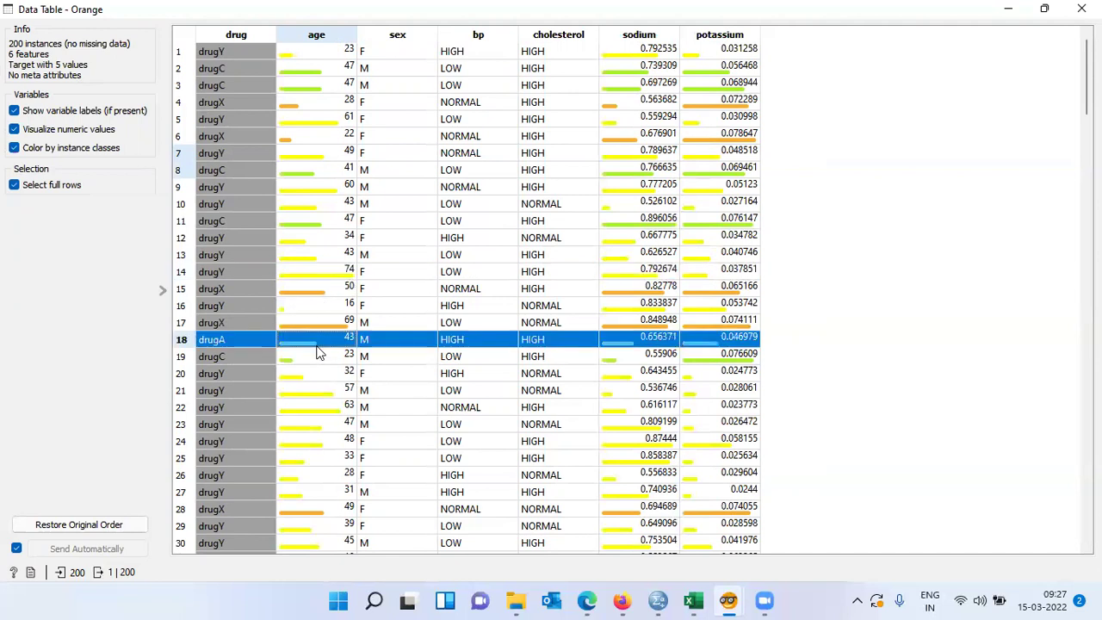
left_click(319, 176)
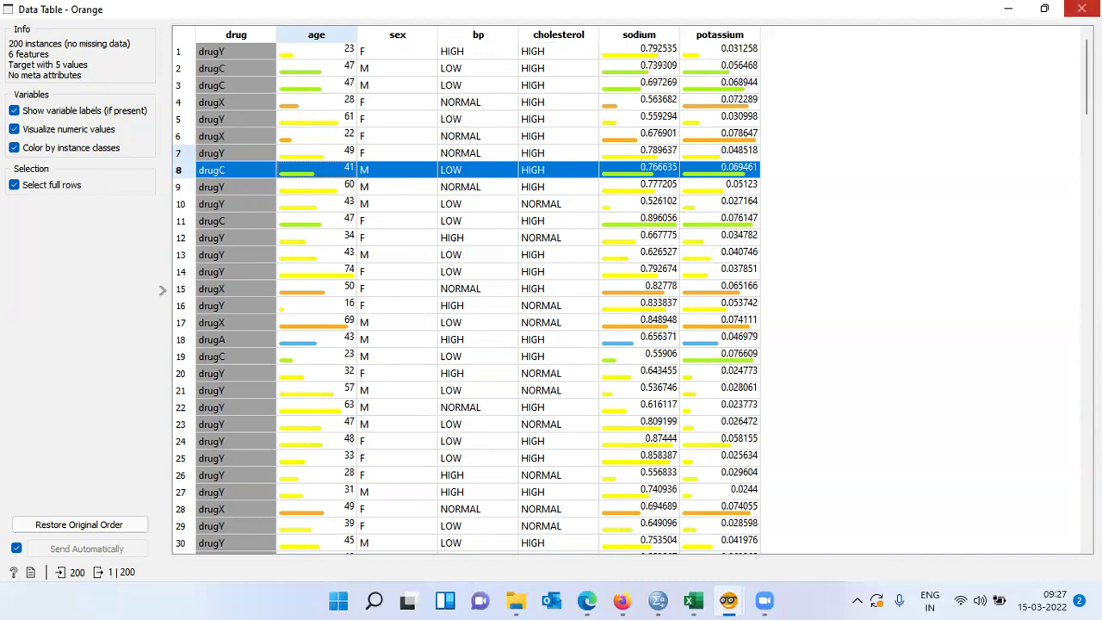
Close the data table, add a Distributions widget connected to the Data Table's output and open it
left_click(1081, 8)
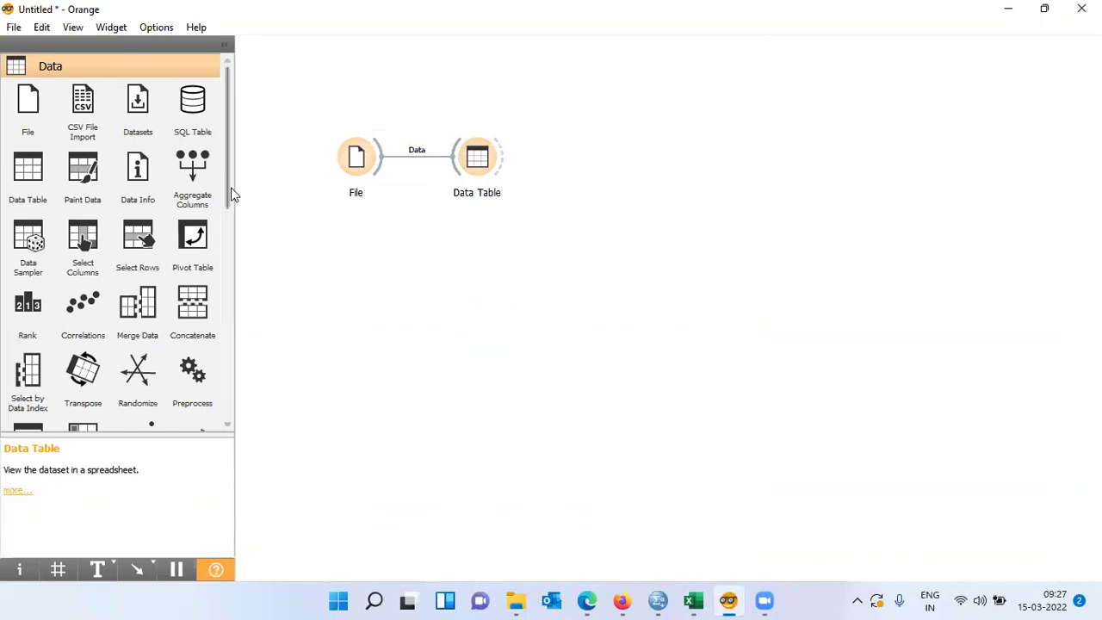
left_click_drag(229, 194, 226, 381)
left_click(100, 285)
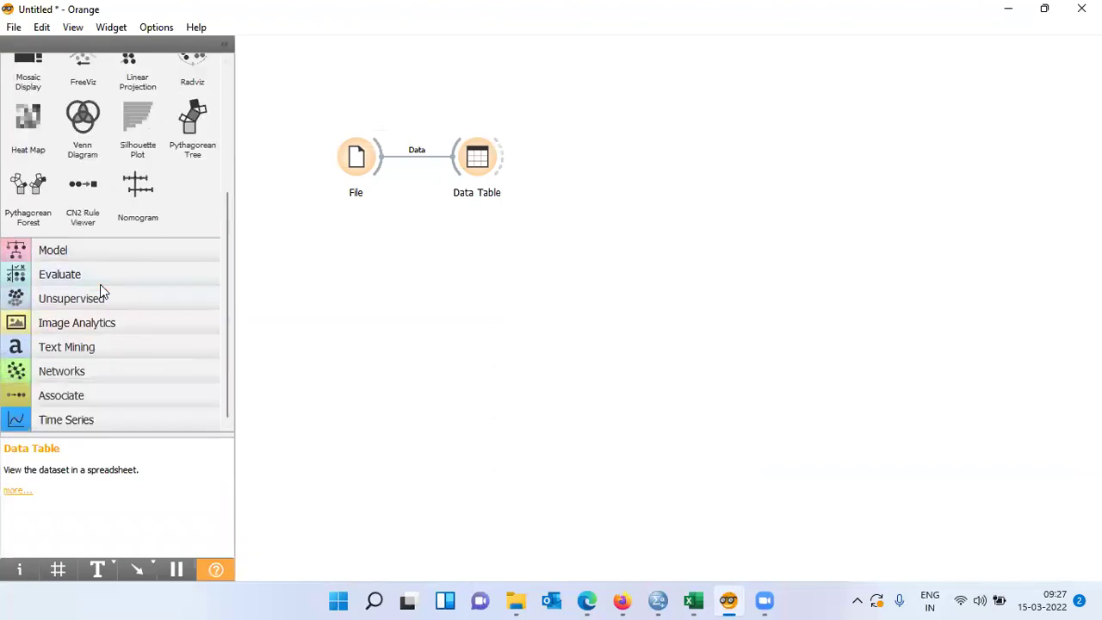
left_click_drag(229, 255, 230, 133)
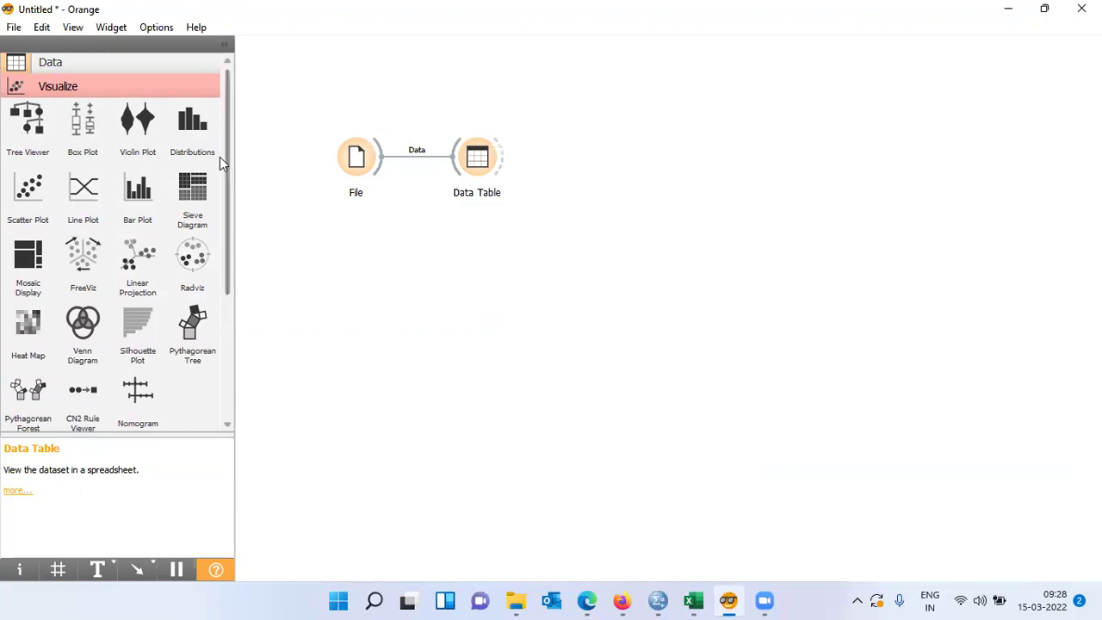
left_click(198, 130)
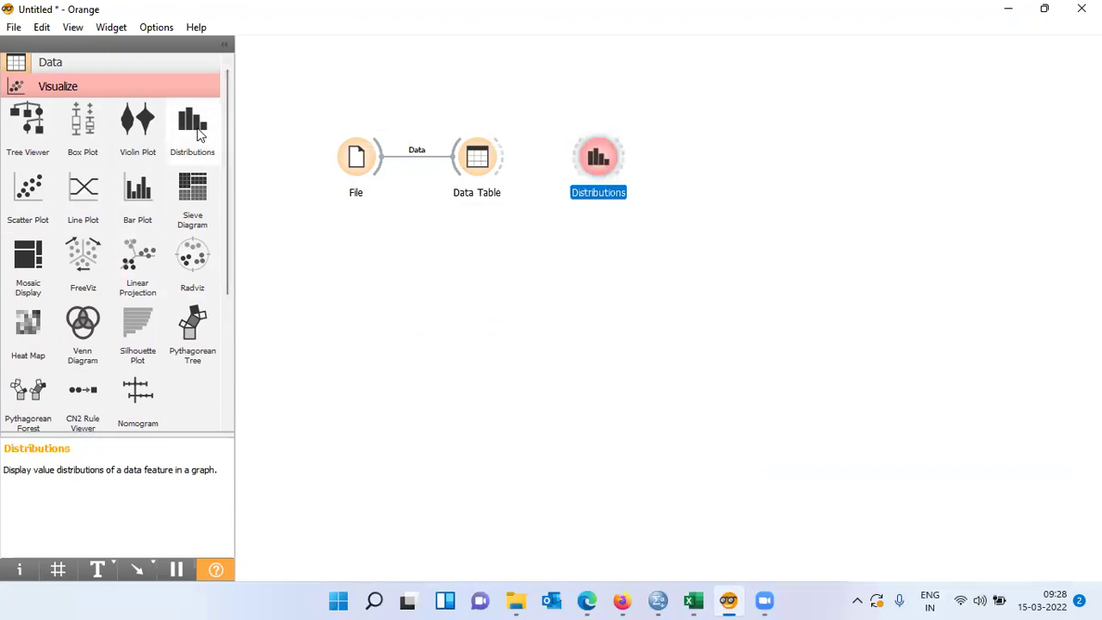
left_click_drag(504, 163, 575, 155)
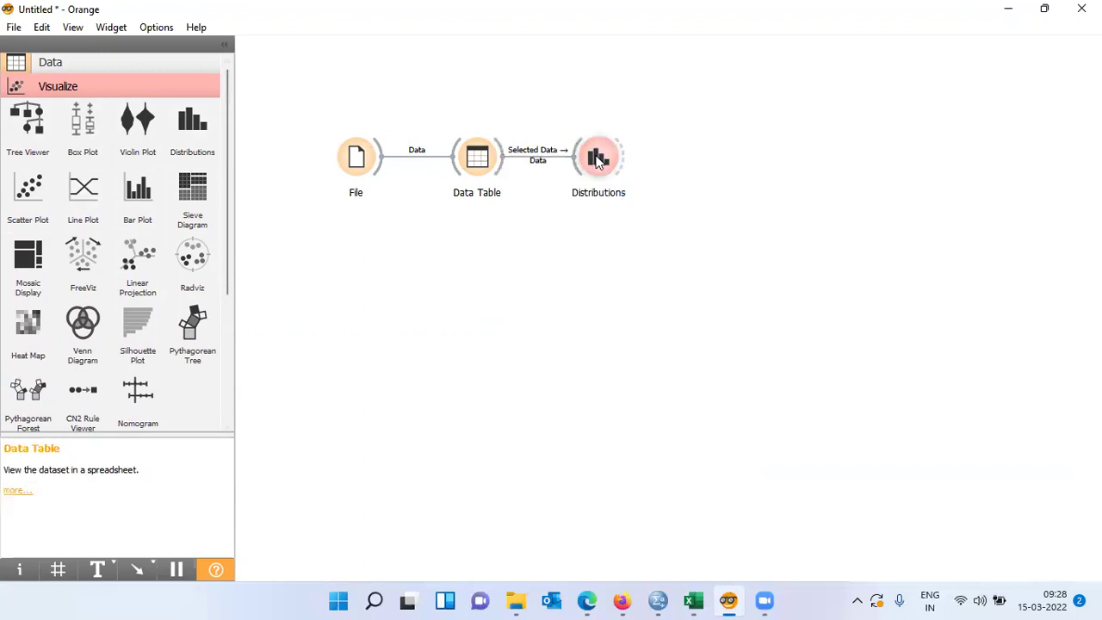
double_click(598, 158)
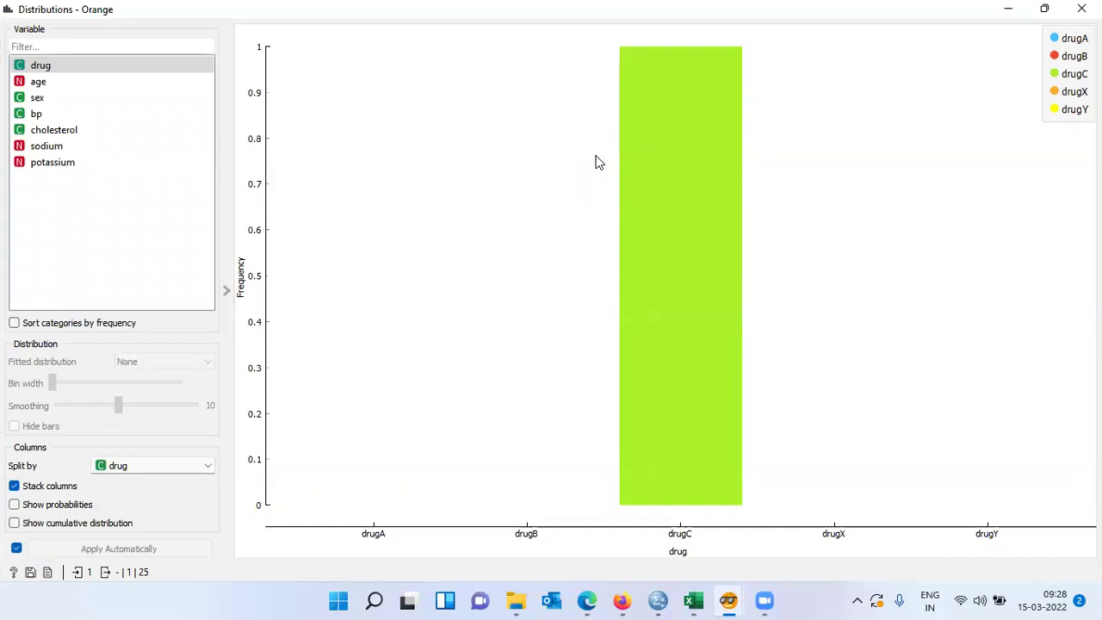
Show the drug distribution without a split variable, sort its categories by frequency, and close the Distributions window
left_click(208, 468)
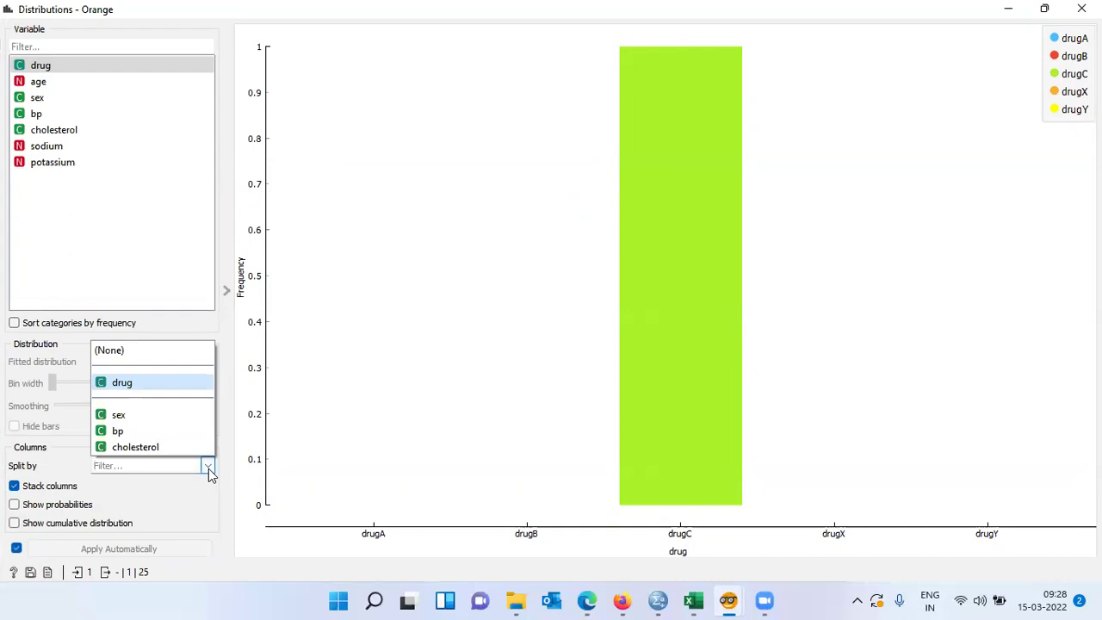
left_click(152, 350)
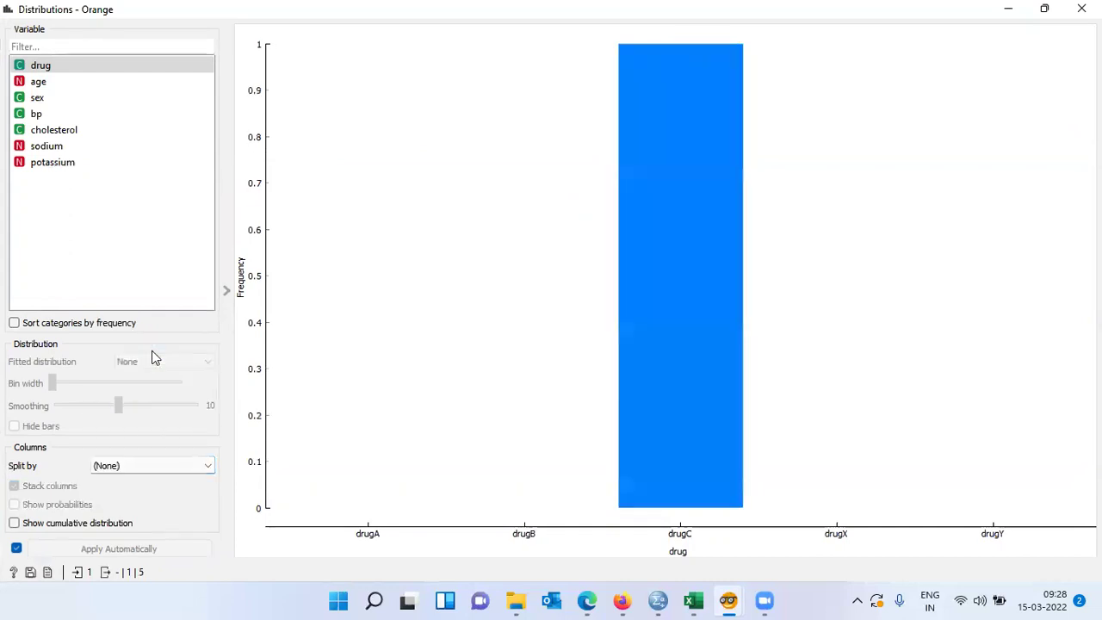
left_click(65, 75)
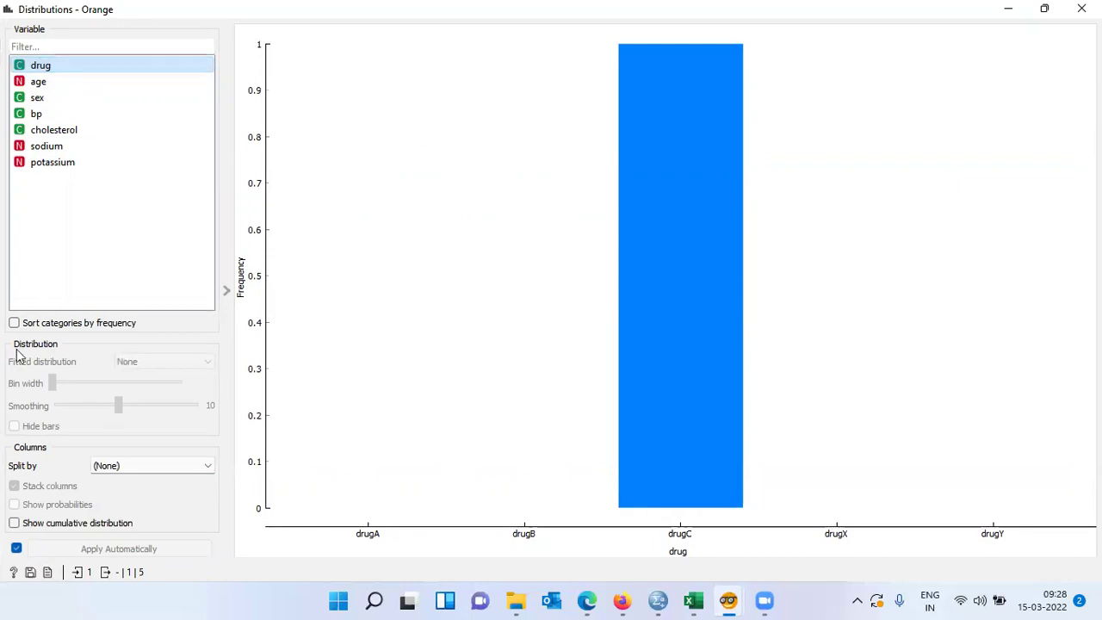
left_click(14, 323)
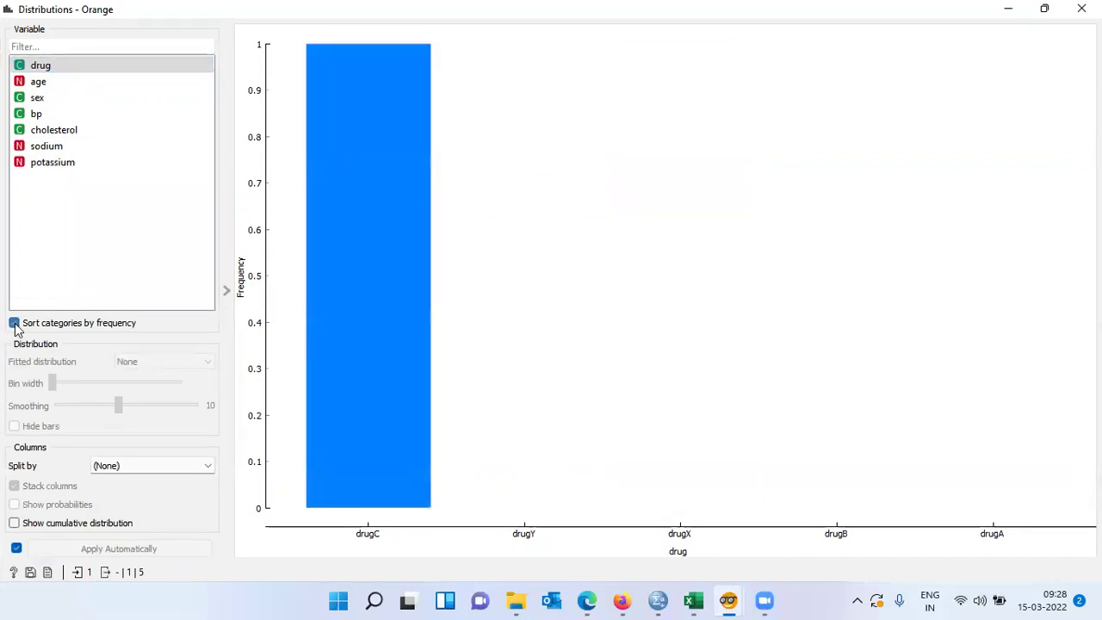
left_click(328, 361)
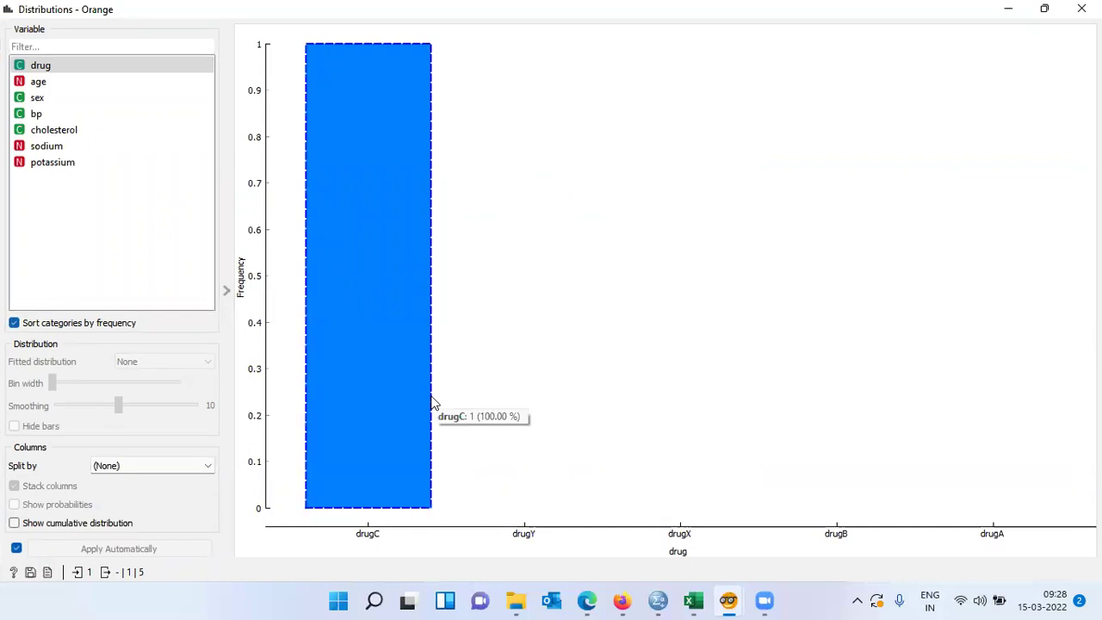
key("ctrl+w")
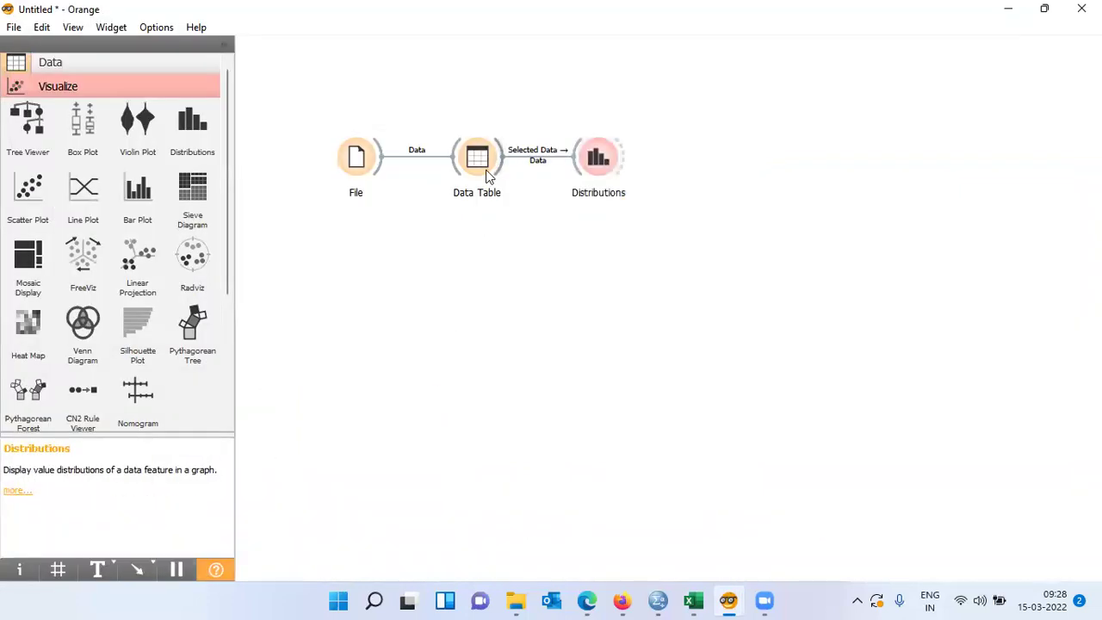
Clear the row selection in the Data Table widget to output all instances, and close its window
double_click(485, 169)
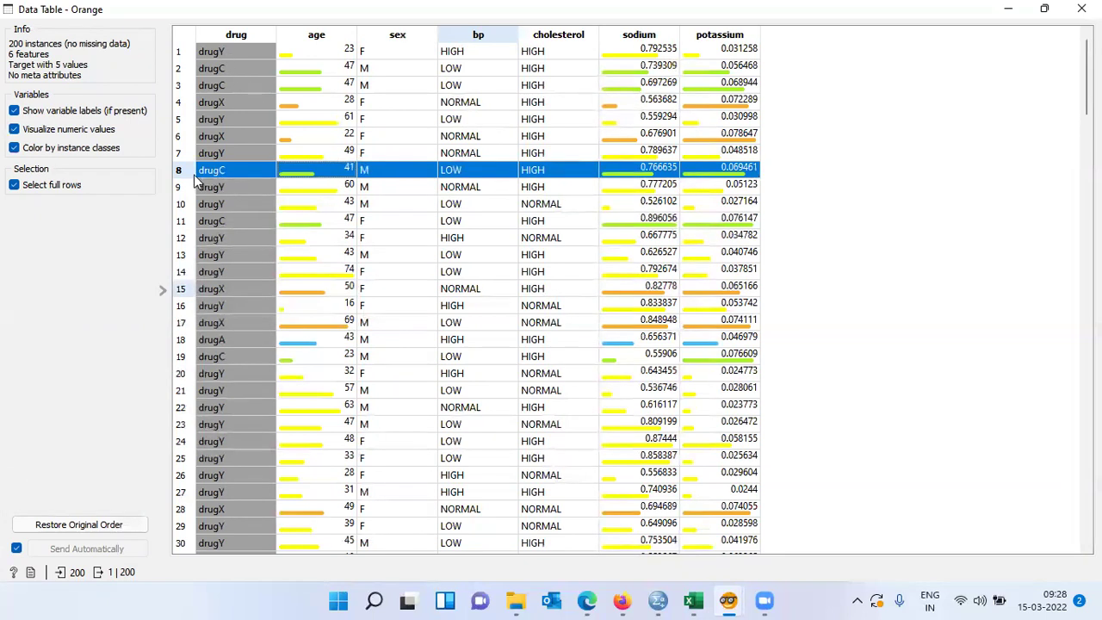
left_click(864, 162)
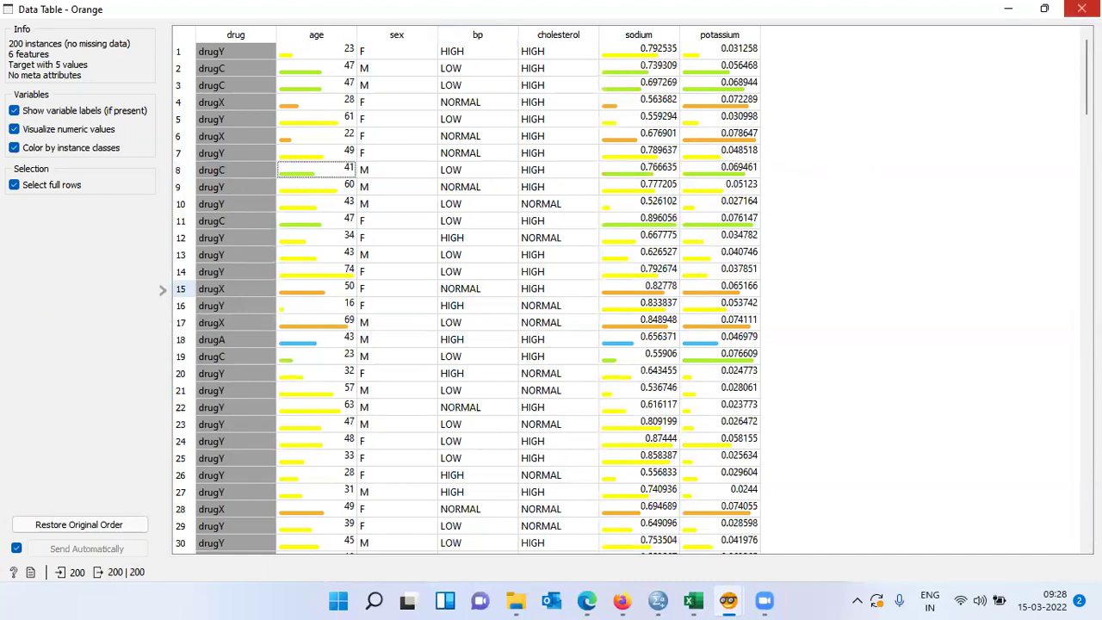
left_click(1081, 9)
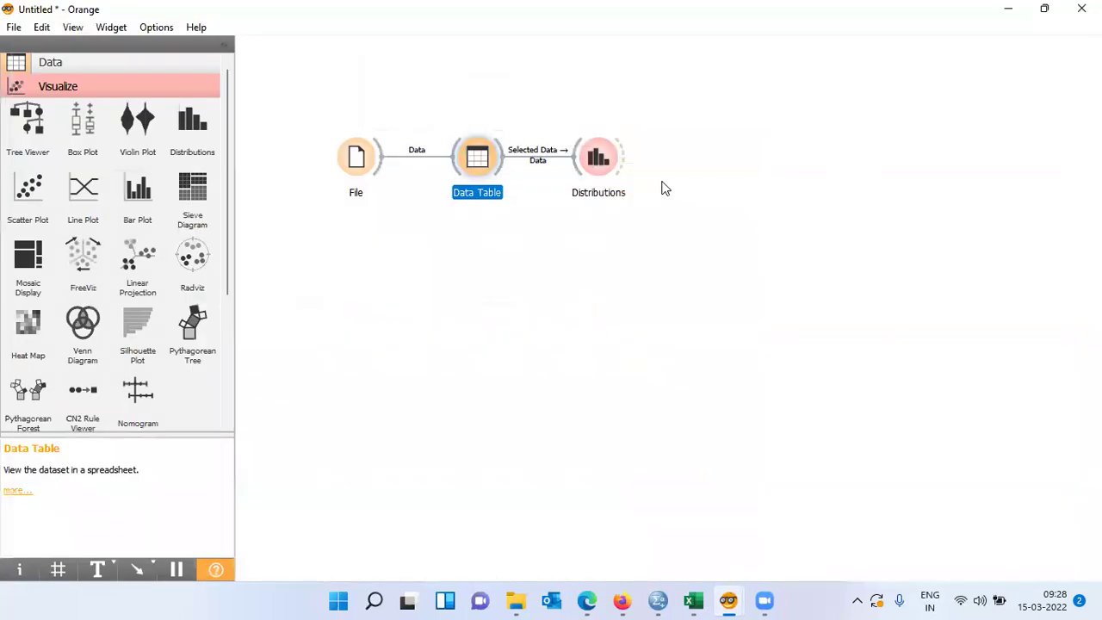
Open the Distributions widget, examine the frequency bars of the drug classes and close the window
double_click(615, 170)
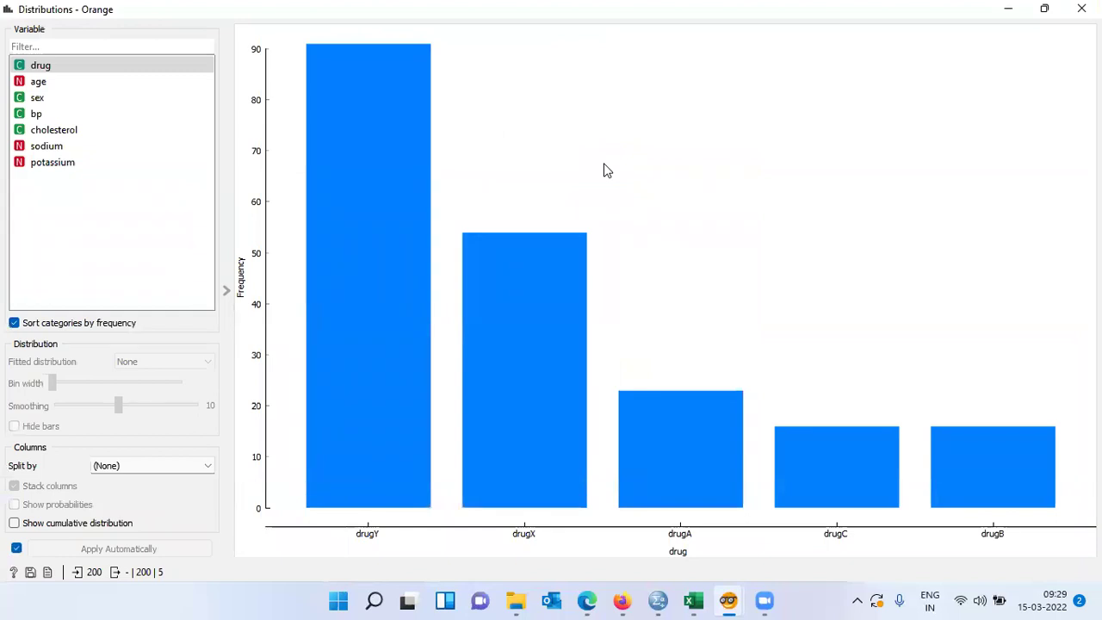
left_click(501, 333)
left_click(424, 483)
left_click(405, 517)
left_click(547, 509)
left_click(1081, 9)
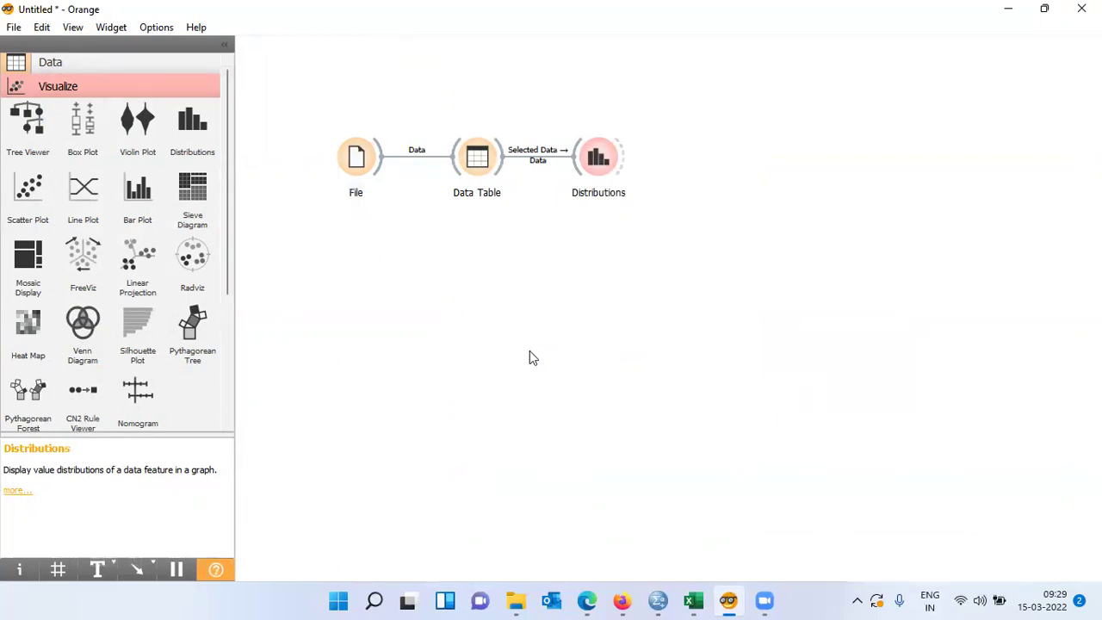
Add a Scatter Plot widget below Distributions, connect it to the Data Table's output and open it
left_click(37, 196)
left_click_drag(706, 164, 590, 258)
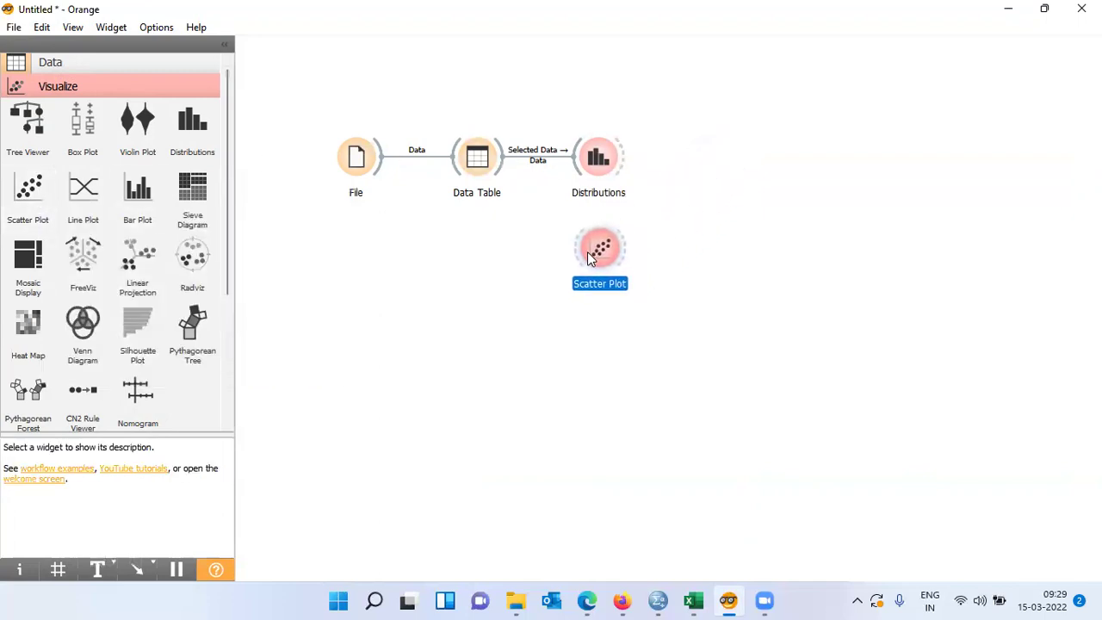
left_click_drag(501, 159, 586, 254)
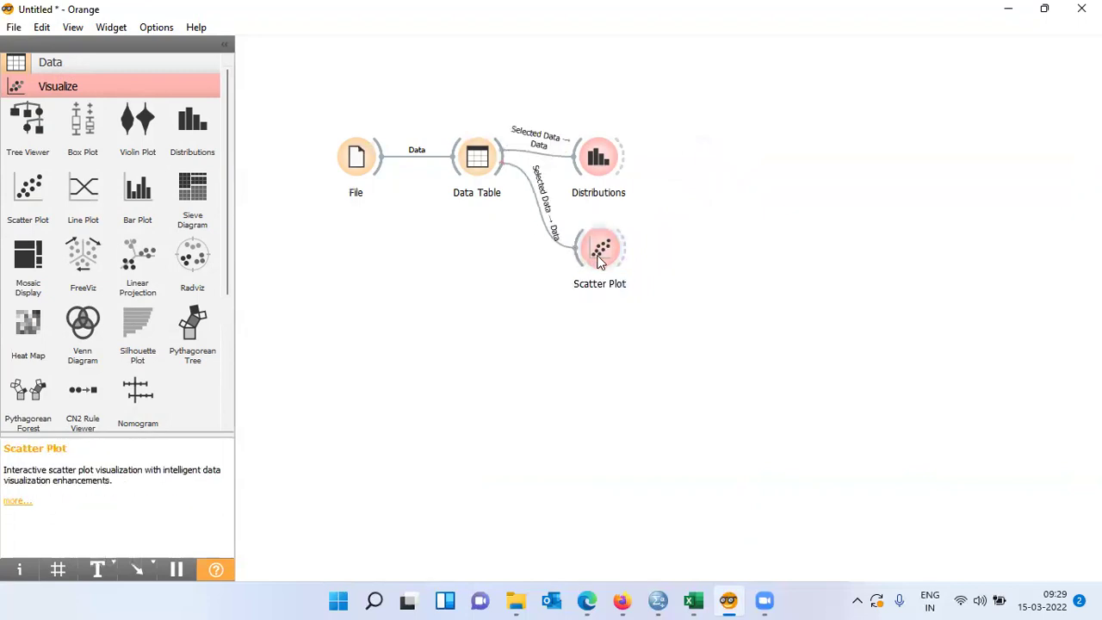
double_click(600, 263)
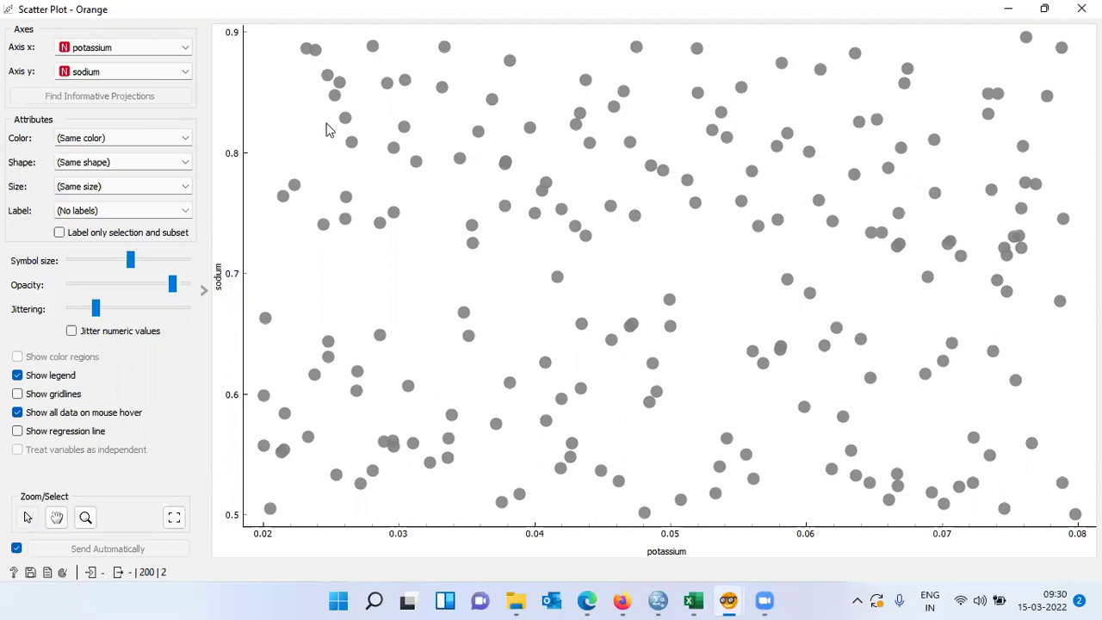
Color the sodium versus potassium scatter plot by drug, examine the class clusters and close the window
left_click(184, 139)
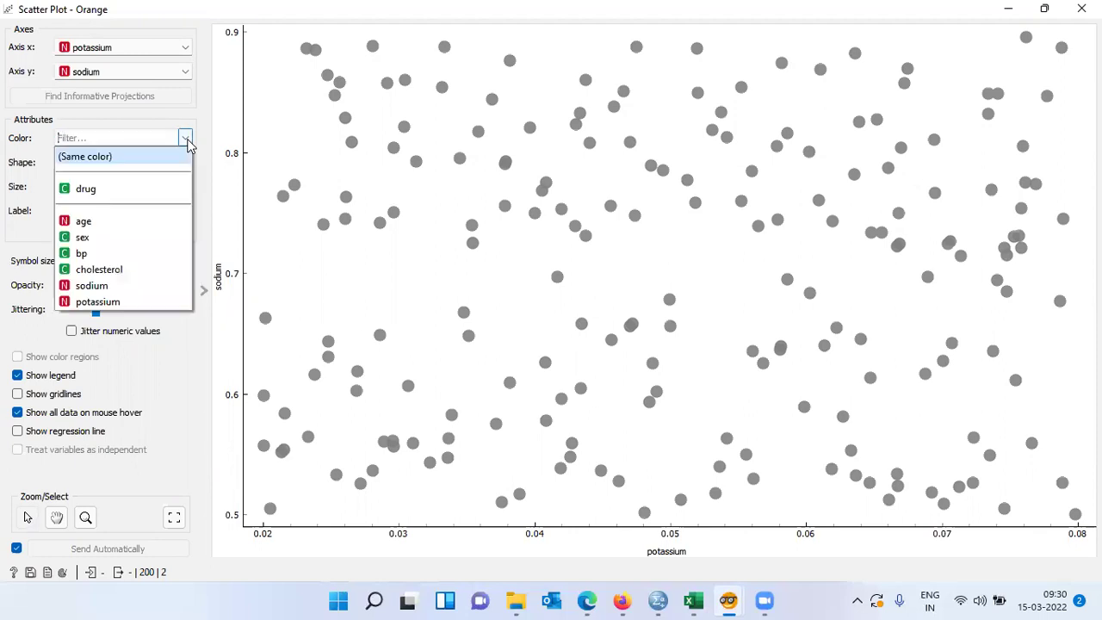
left_click(112, 191)
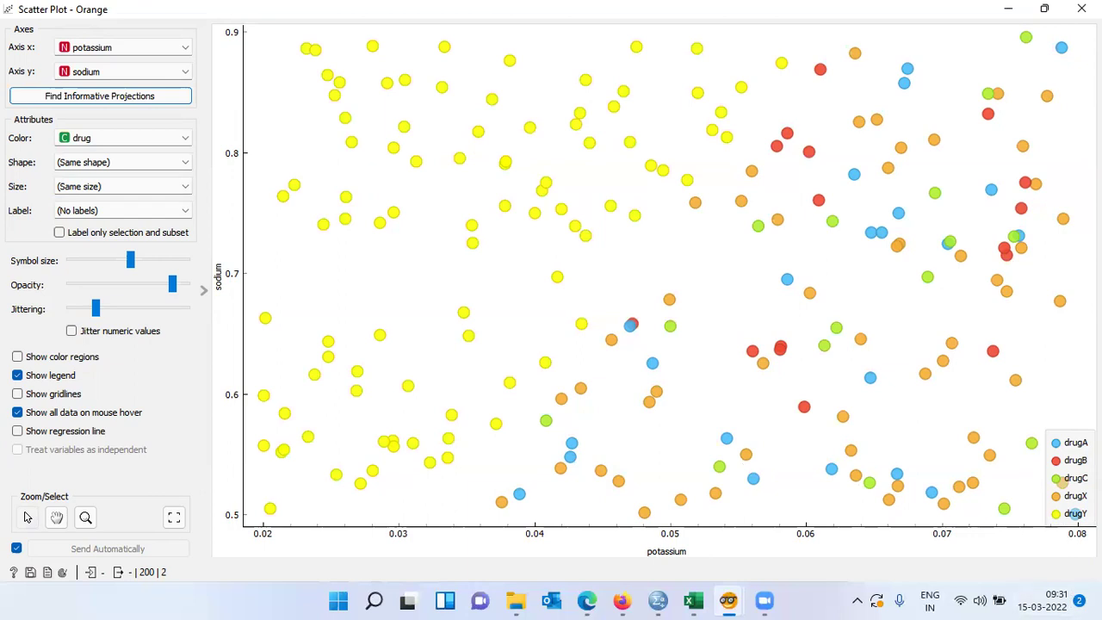
mouse_move(651, 364)
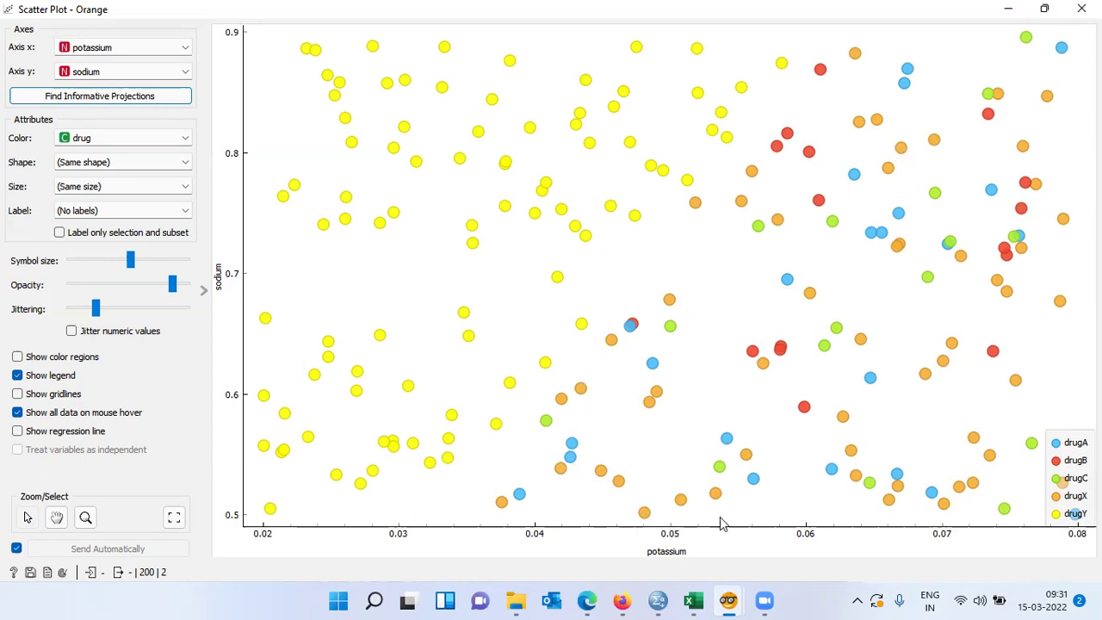
mouse_move(1023, 245)
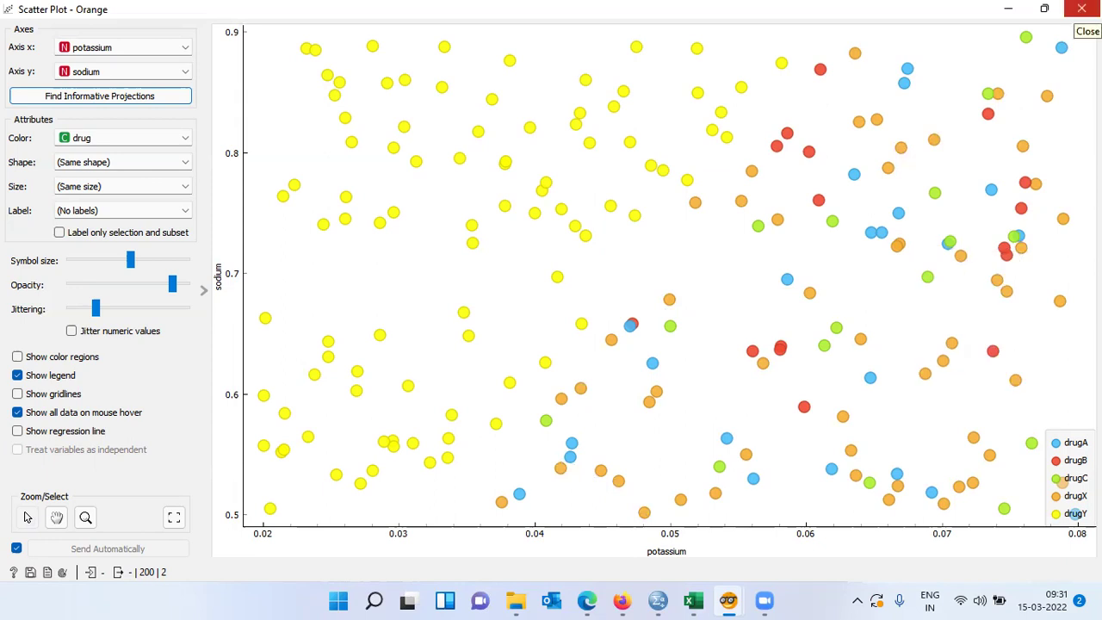
left_click(1081, 9)
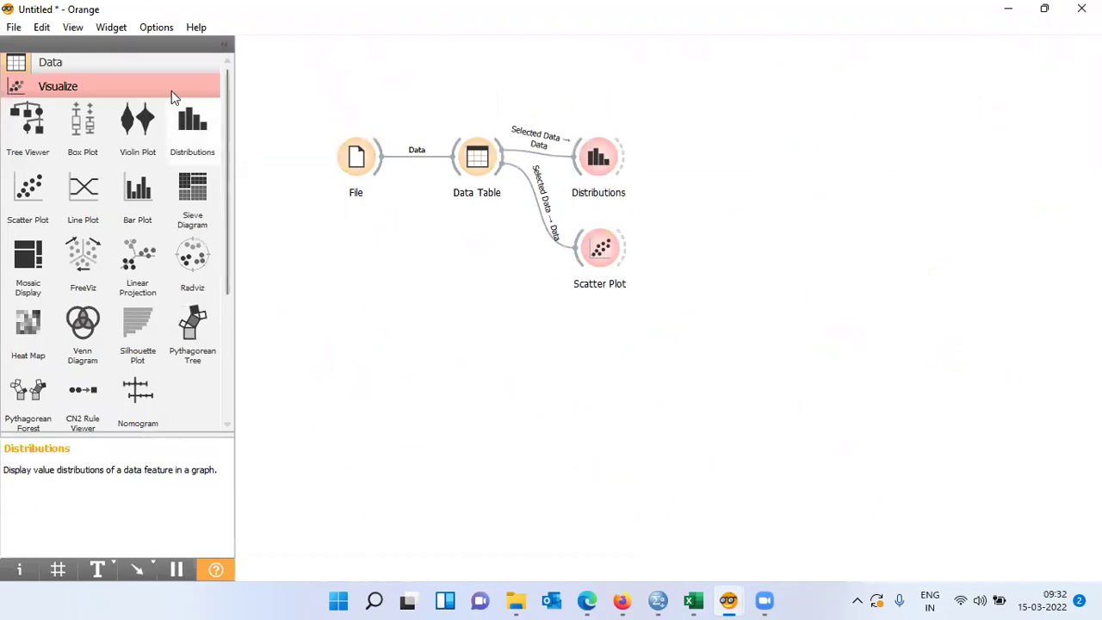
Add a Feature Constructor widget below Scatter Plot and connect it to the Data Table's output
left_click(149, 68)
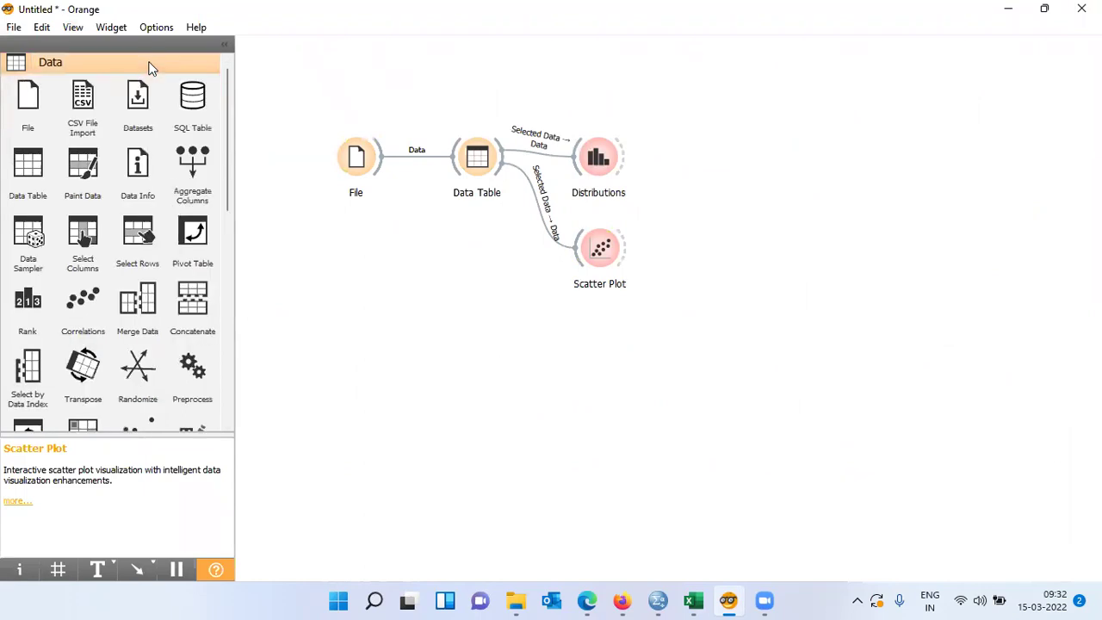
left_click_drag(229, 136, 229, 241)
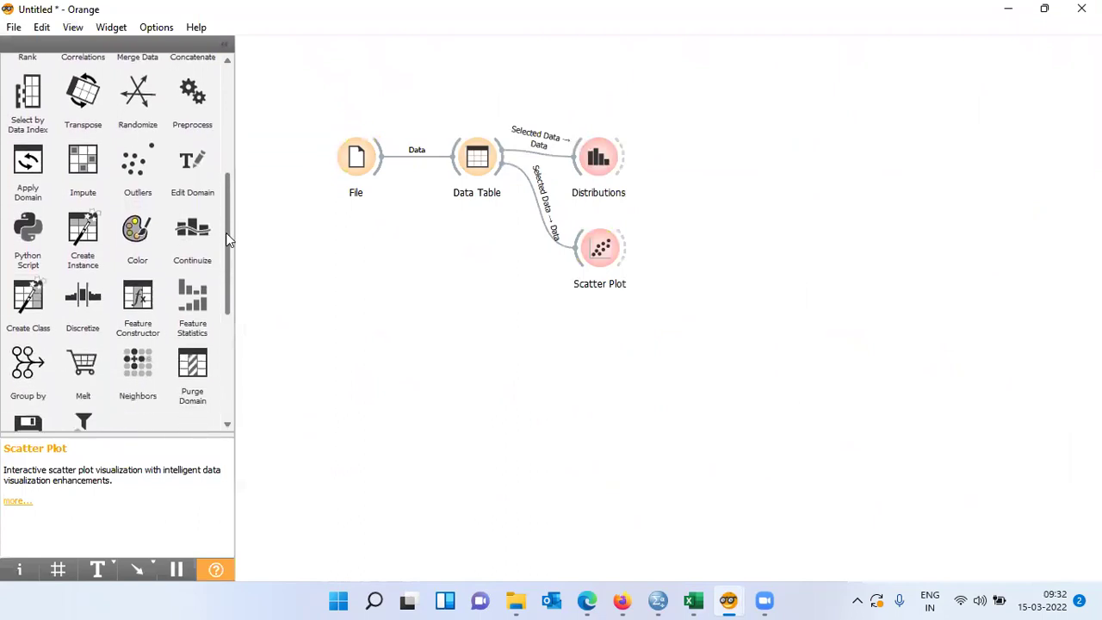
left_click(142, 310)
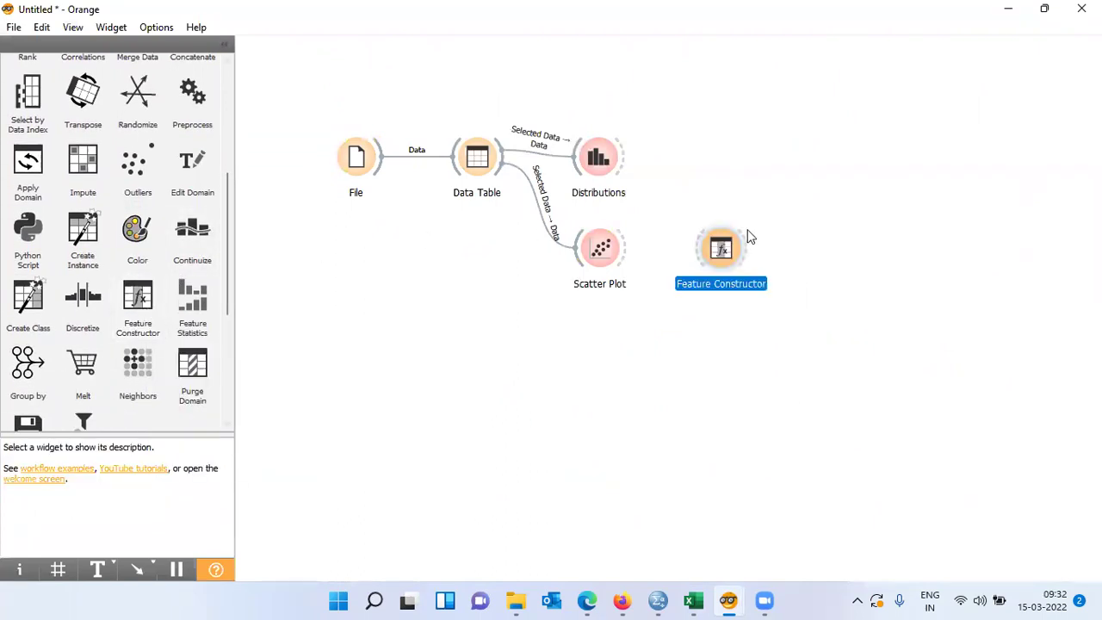
left_click_drag(720, 262, 603, 344)
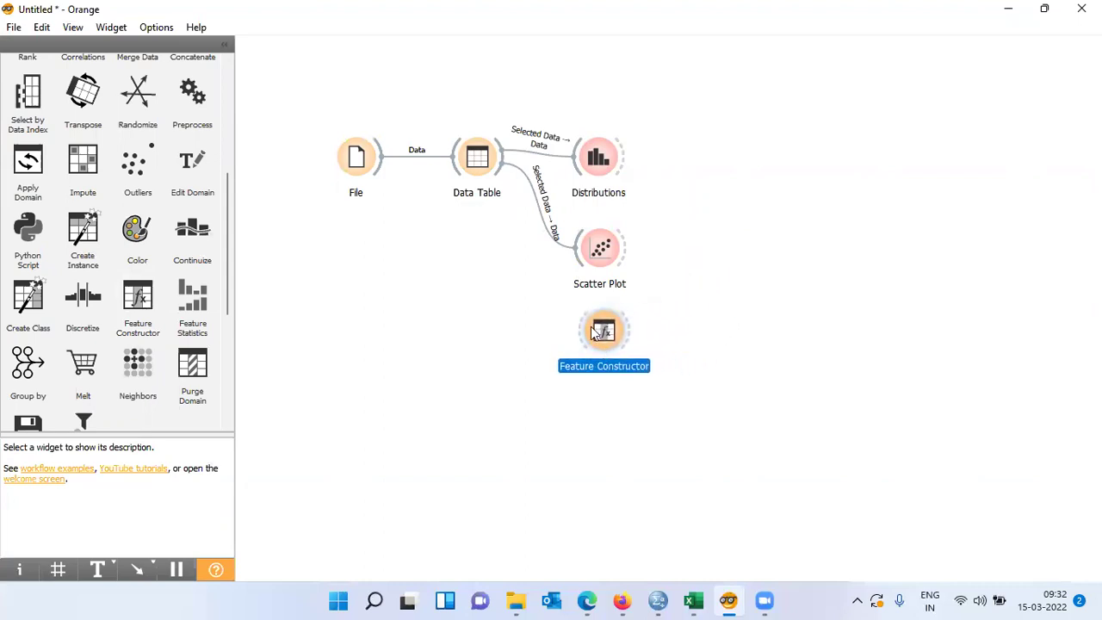
left_click_drag(502, 169, 592, 334)
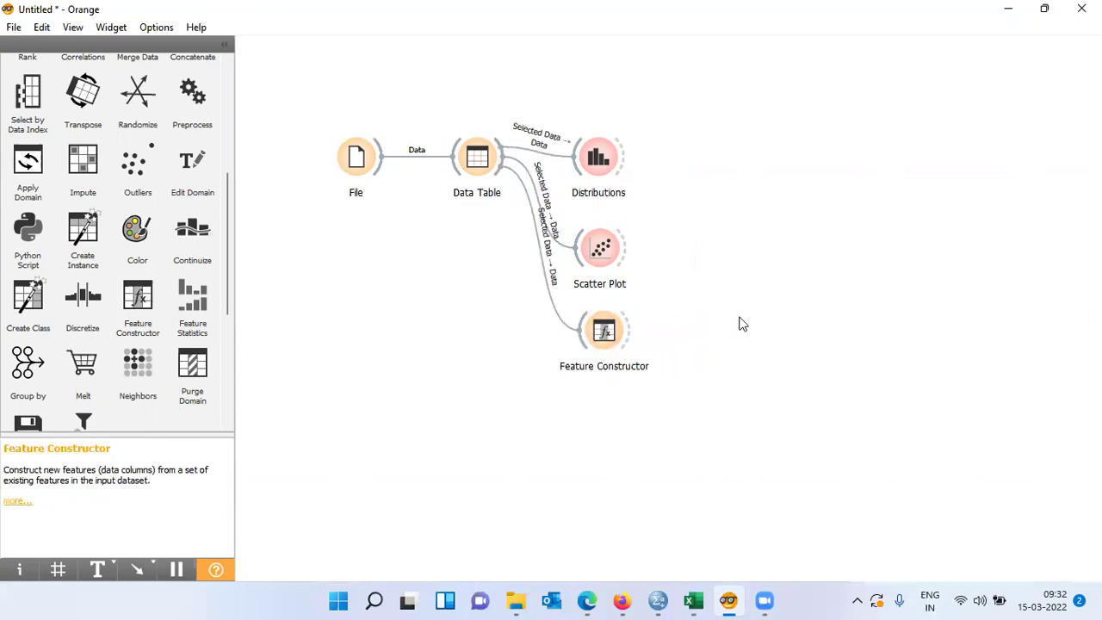
Send the numeric feature na_k, defined as sodium/potassium, from the Feature Constructor and close its window
double_click(622, 338)
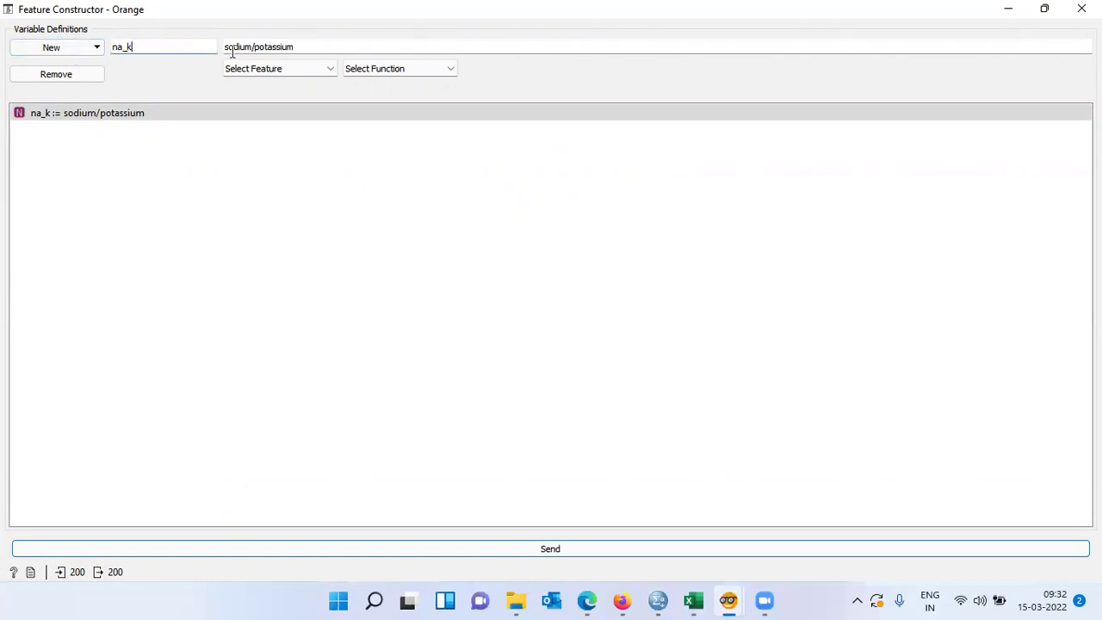
left_click(314, 54)
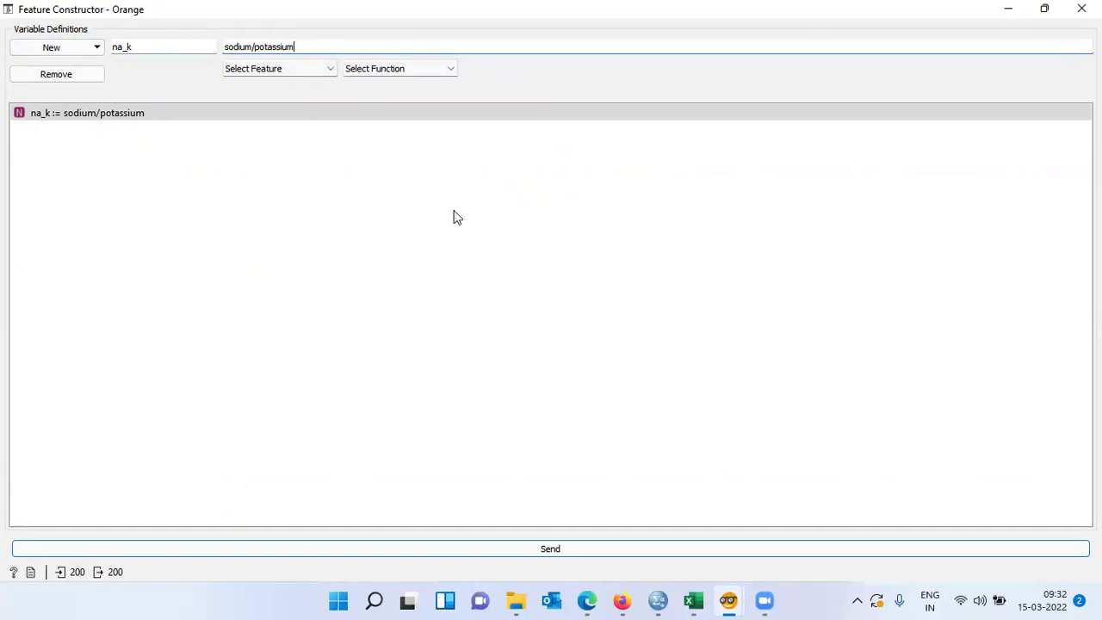
left_click(599, 554)
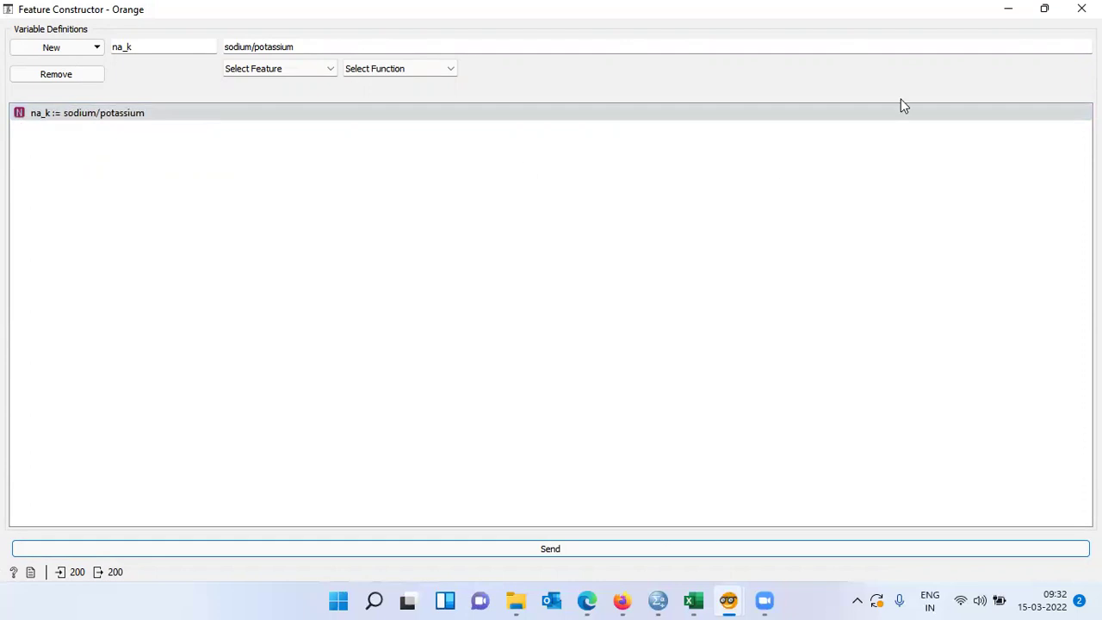
left_click(1081, 9)
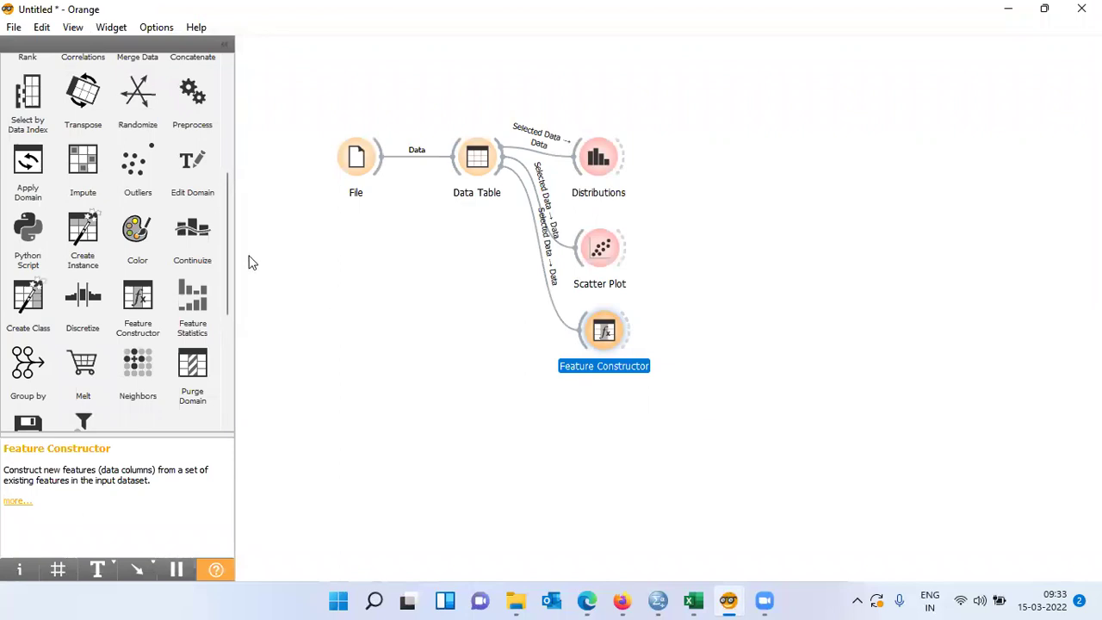
Connect a new Data Table widget to the Feature Constructor's output, then open it to check the na_k column and close it
left_click_drag(228, 252, 236, 130)
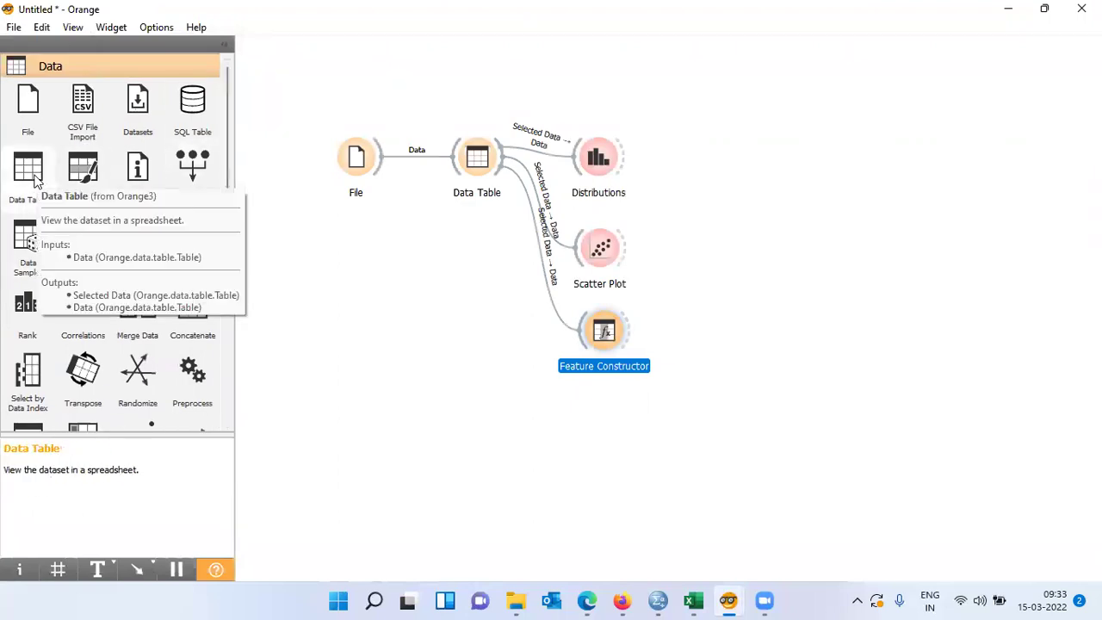
double_click(35, 179)
left_click_drag(628, 338, 704, 338)
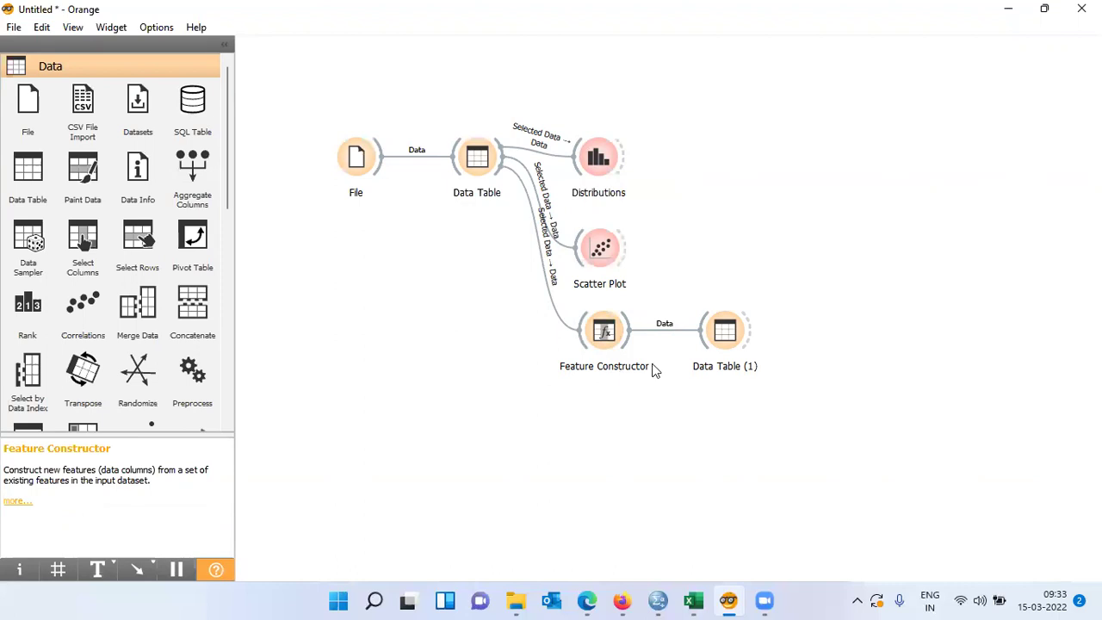
double_click(730, 335)
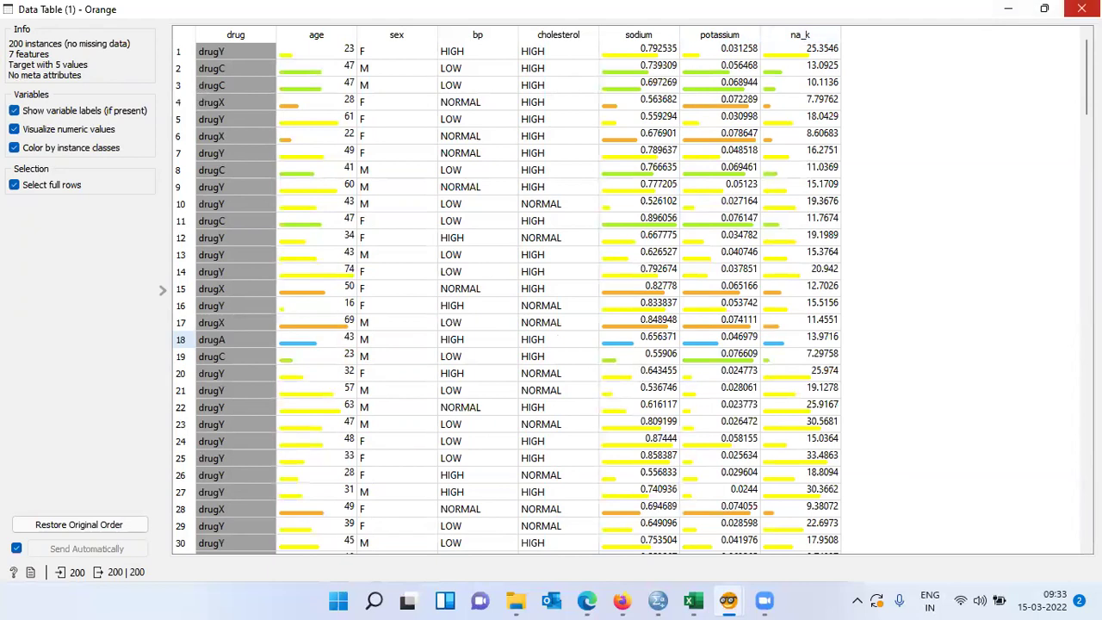
left_click(1081, 9)
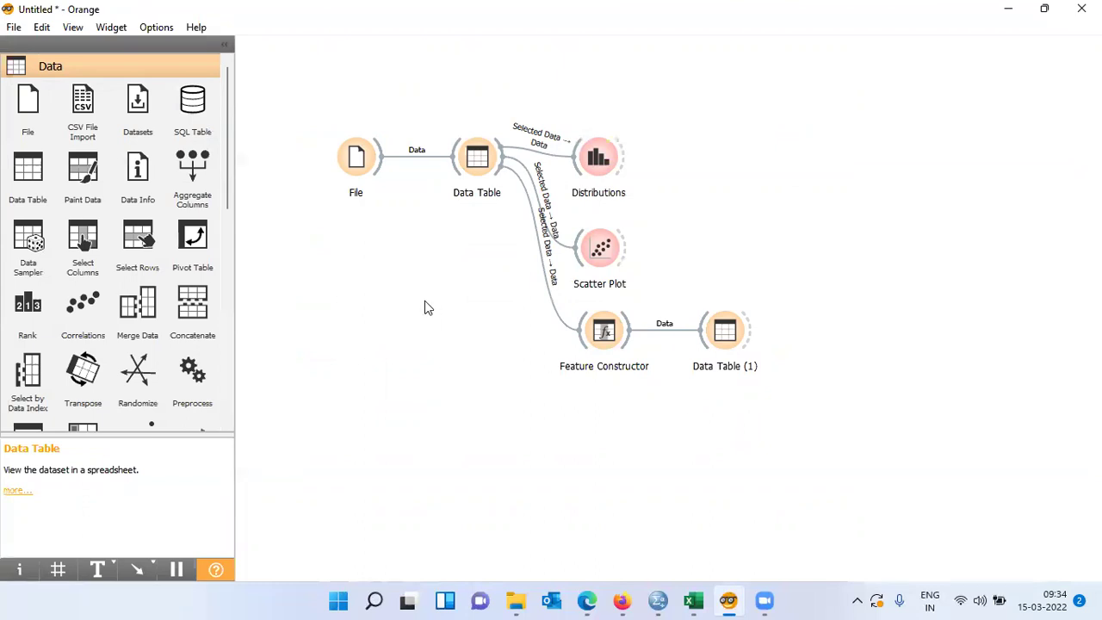
Add a second Distributions widget, connect it to the output of Data Table (1) and open it
left_click_drag(229, 210, 242, 402)
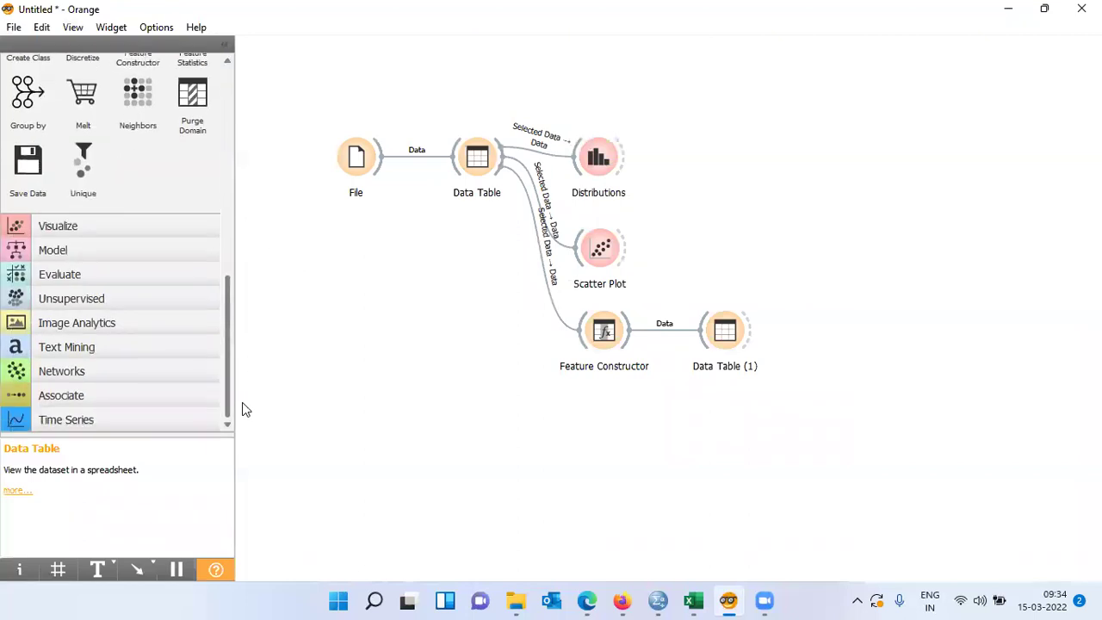
left_click(121, 230)
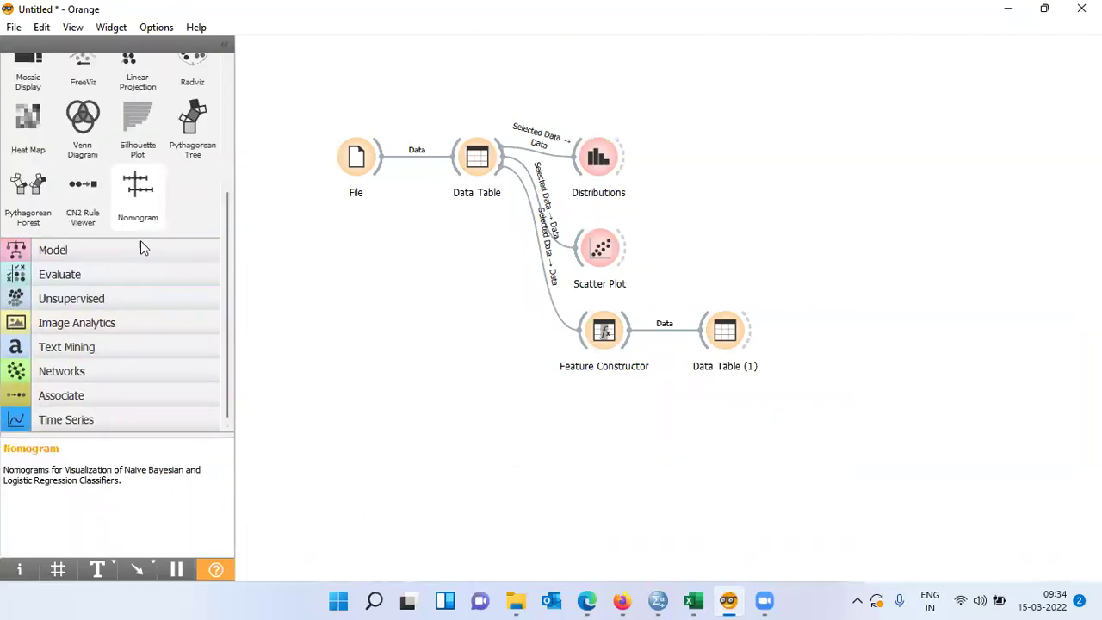
left_click_drag(229, 316, 232, 186)
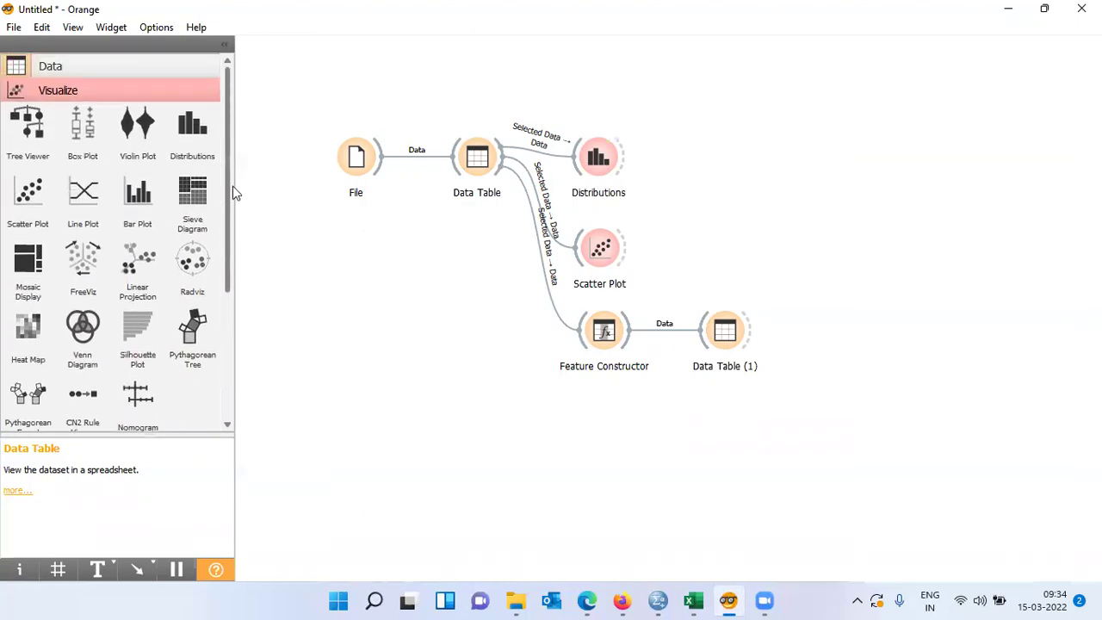
left_click(191, 131)
left_click_drag(749, 340, 826, 334)
double_click(847, 331)
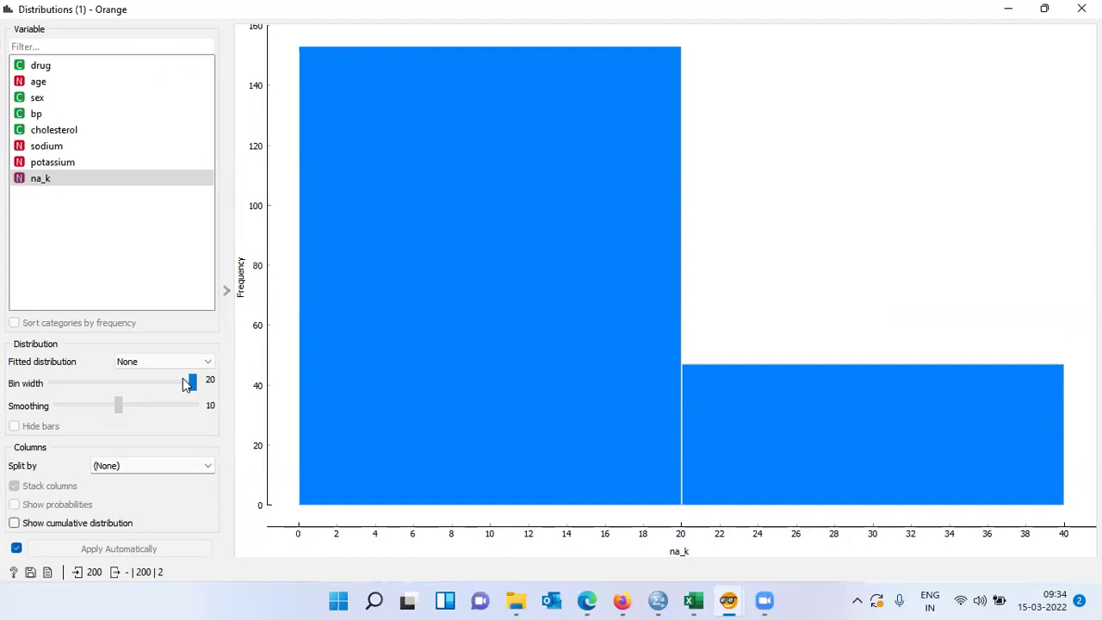
Set the na_k histogram's bin width to 1, split its columns by drug and examine the class bars
left_click_drag(178, 384, 46, 387)
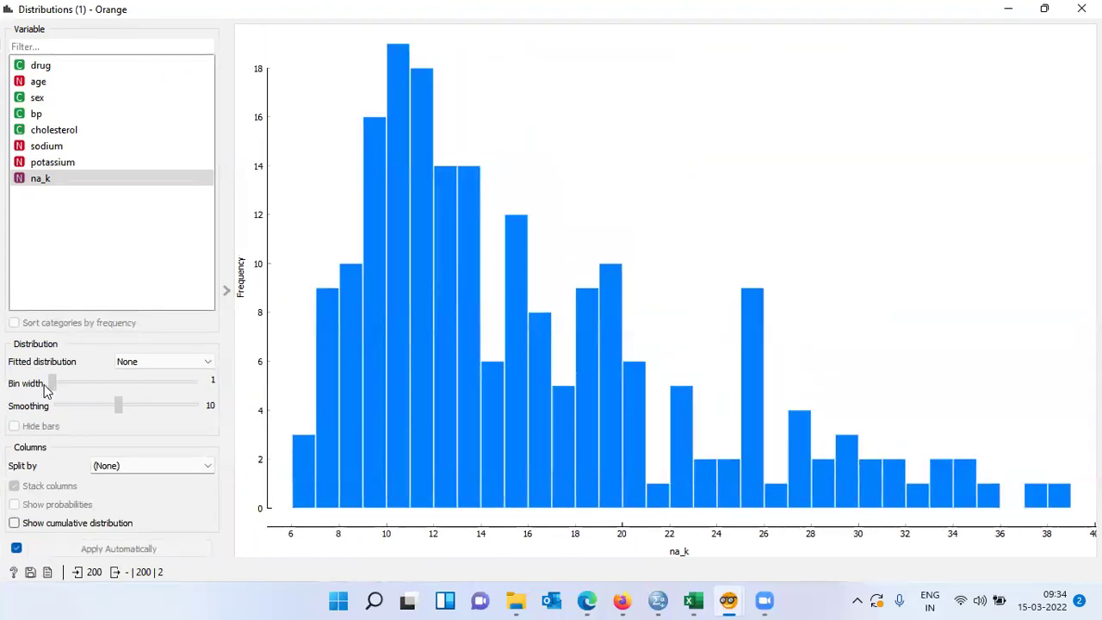
mouse_move(456, 400)
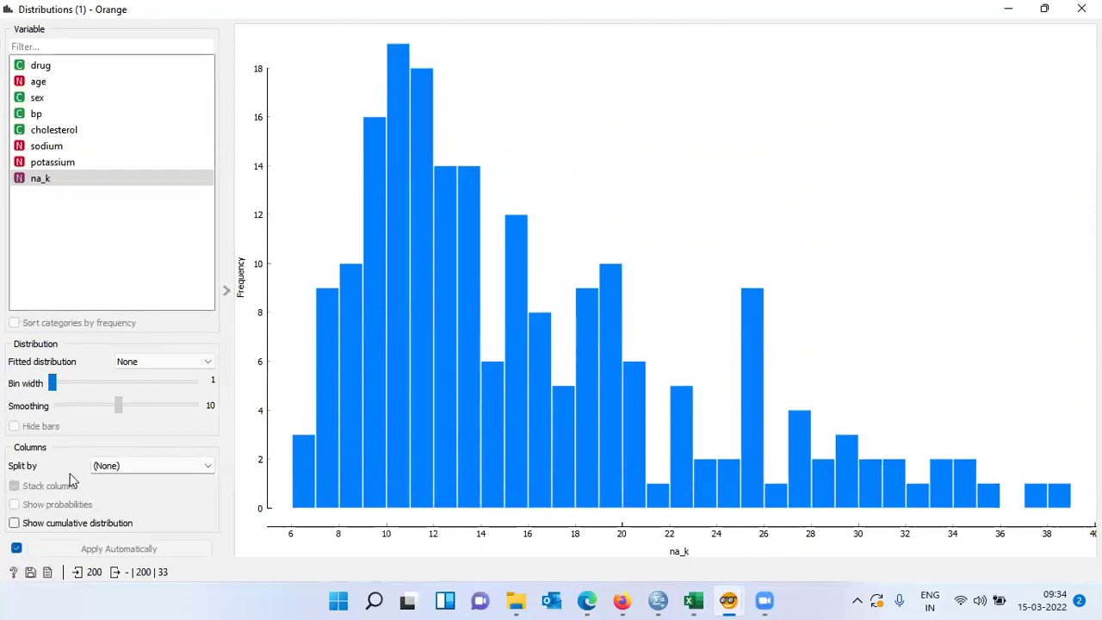
left_click(208, 468)
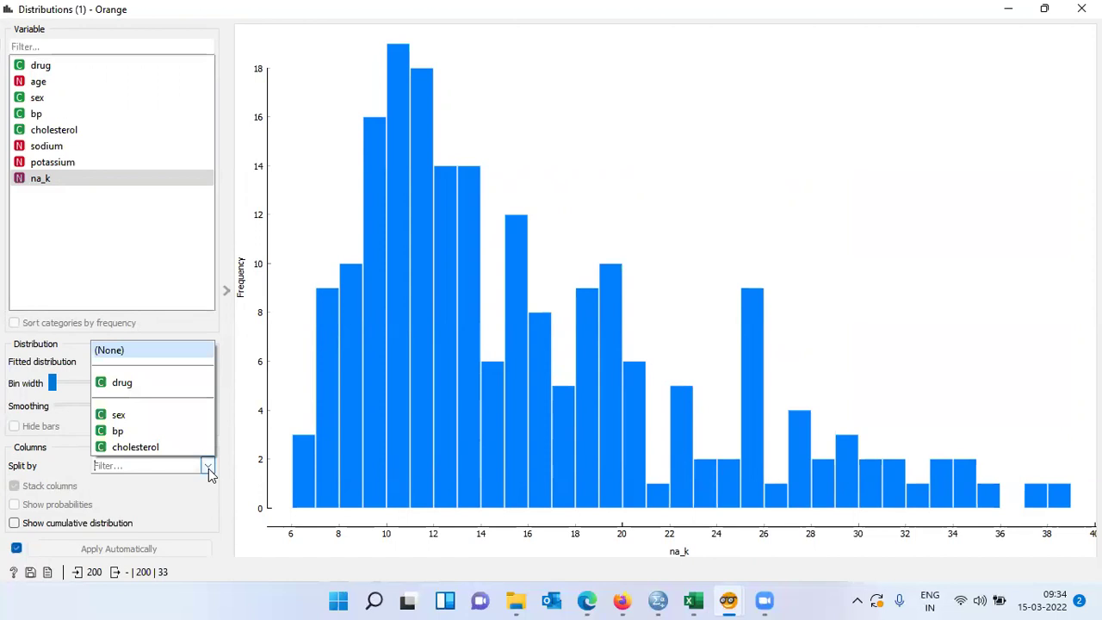
left_click(146, 383)
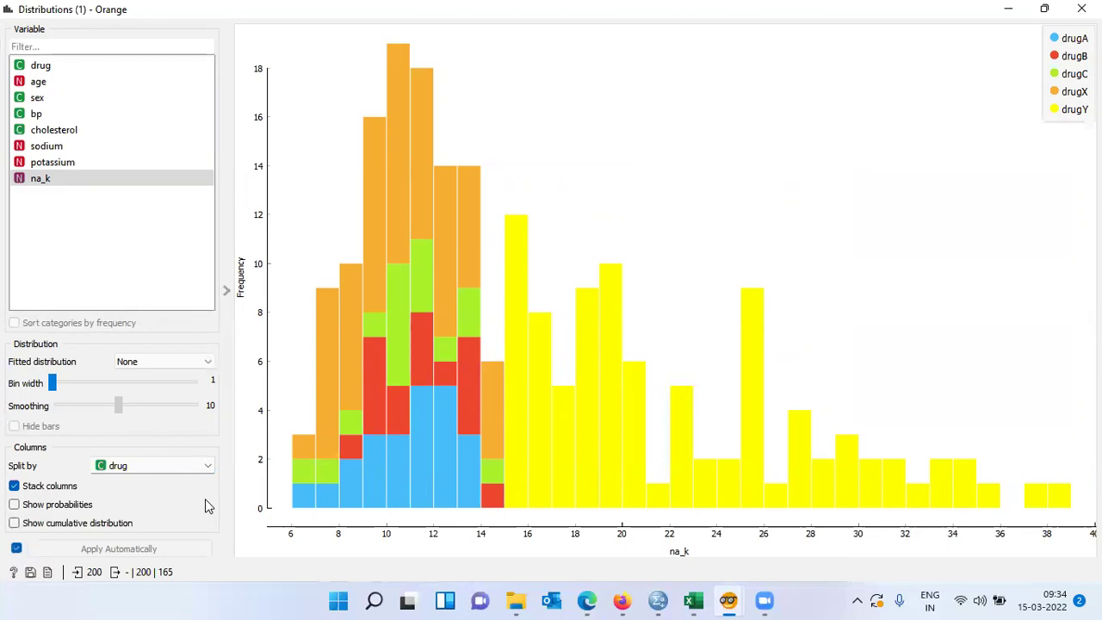
left_click(502, 506)
mouse_move(503, 505)
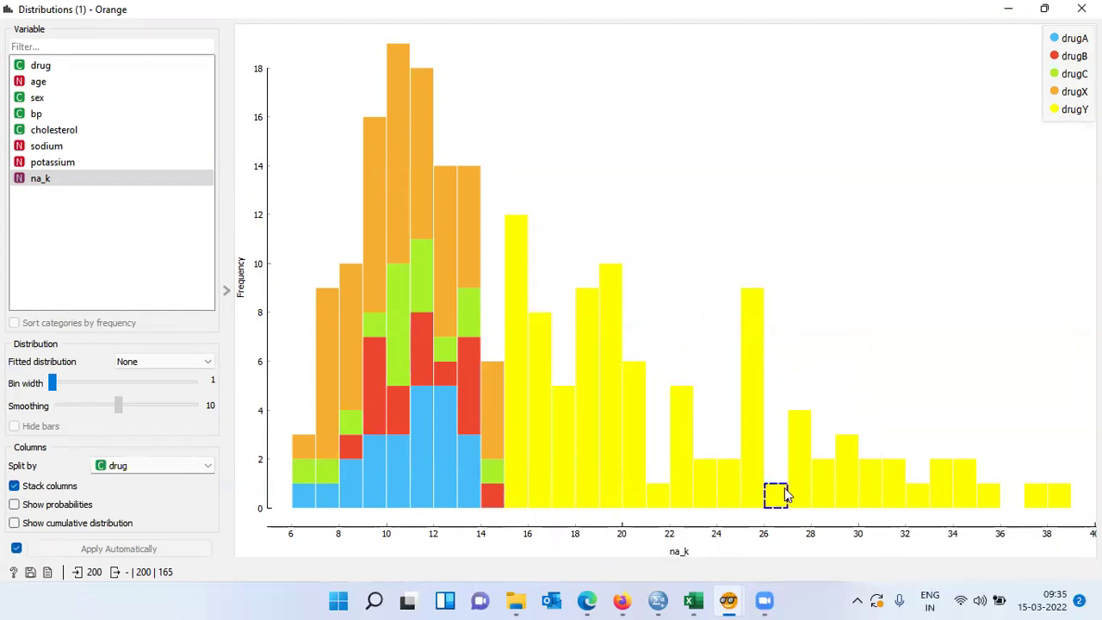
mouse_move(784, 487)
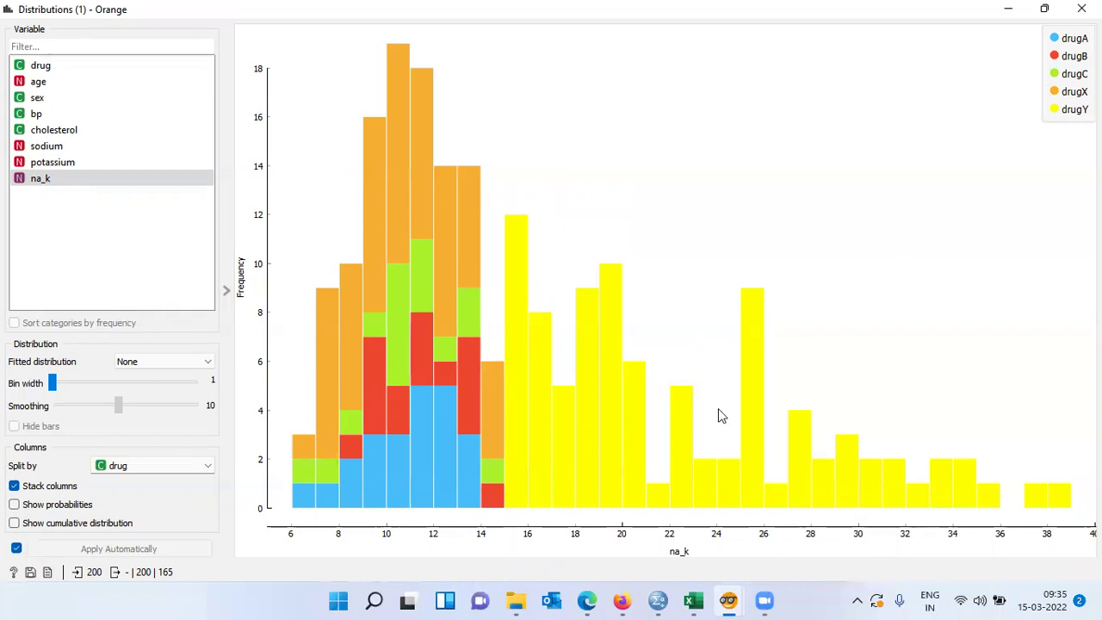